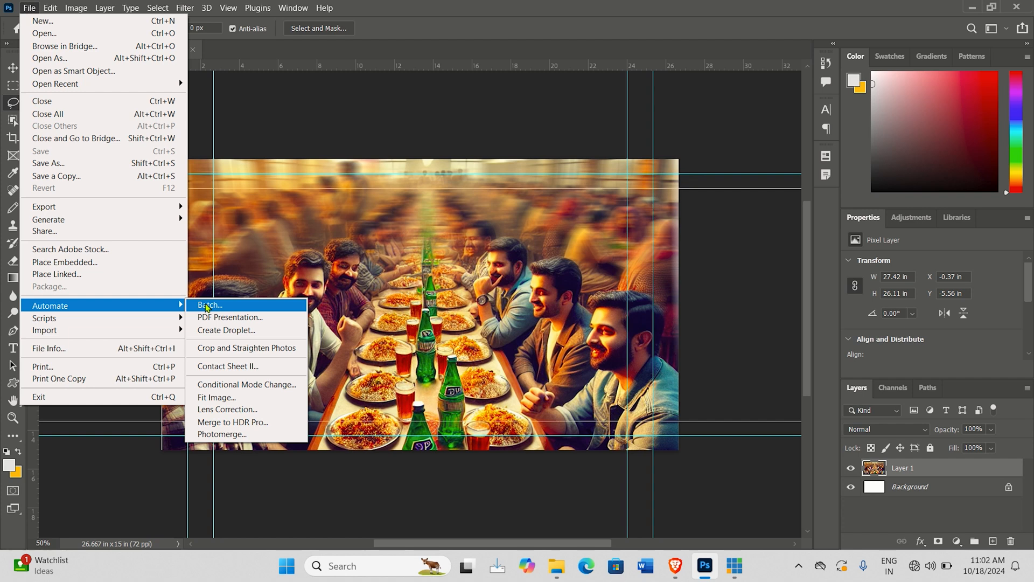
Step: Open the Batch automation and review the actions available in the Default Actions set
left_click(207, 306)
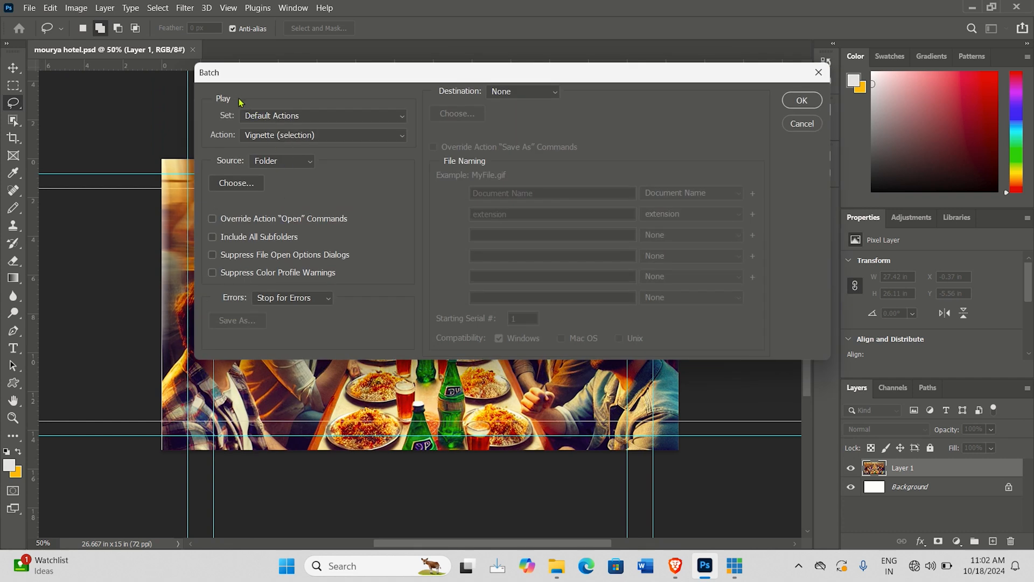
left_click(315, 116)
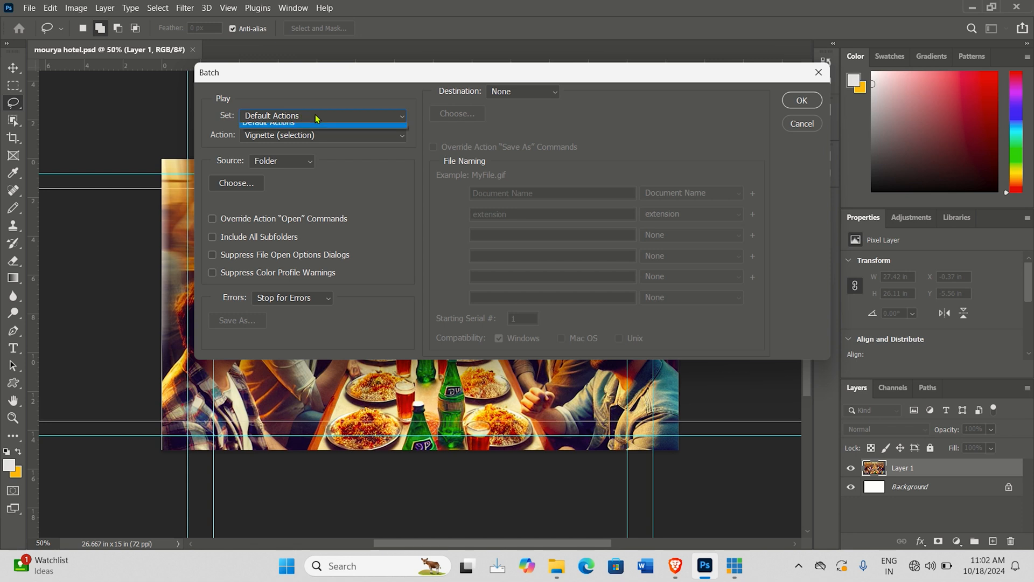
left_click(316, 116)
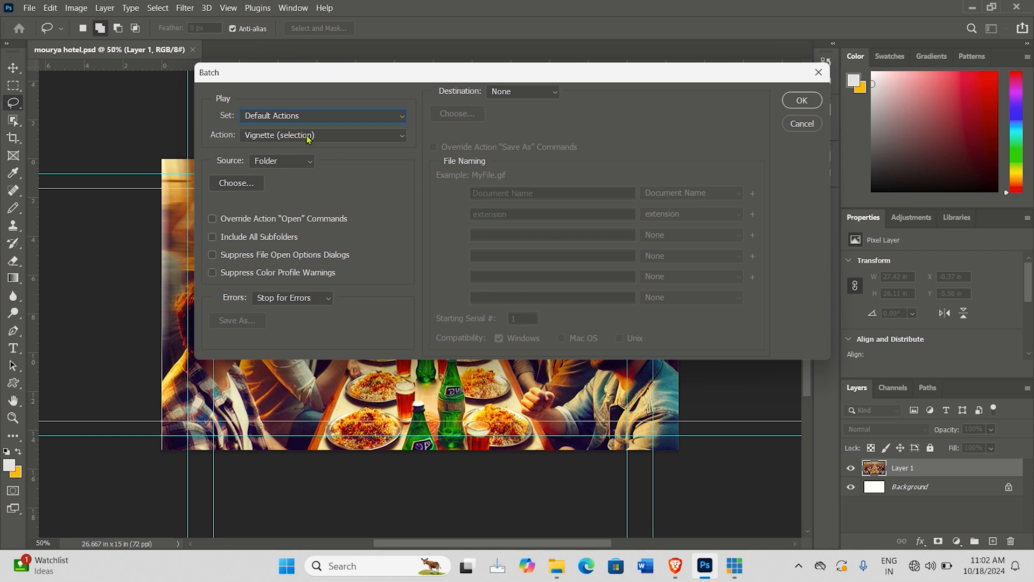
left_click(329, 135)
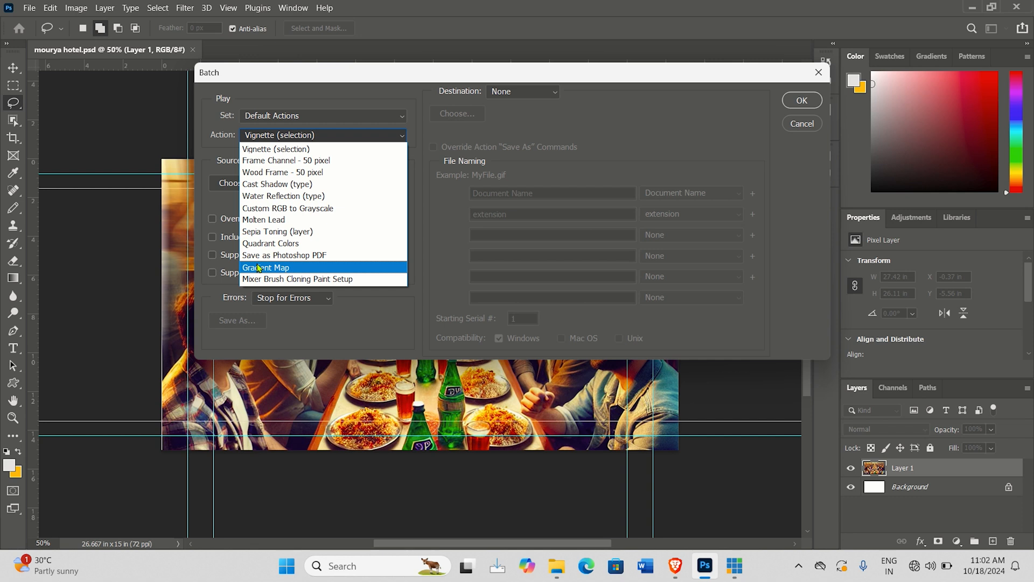
left_click(435, 199)
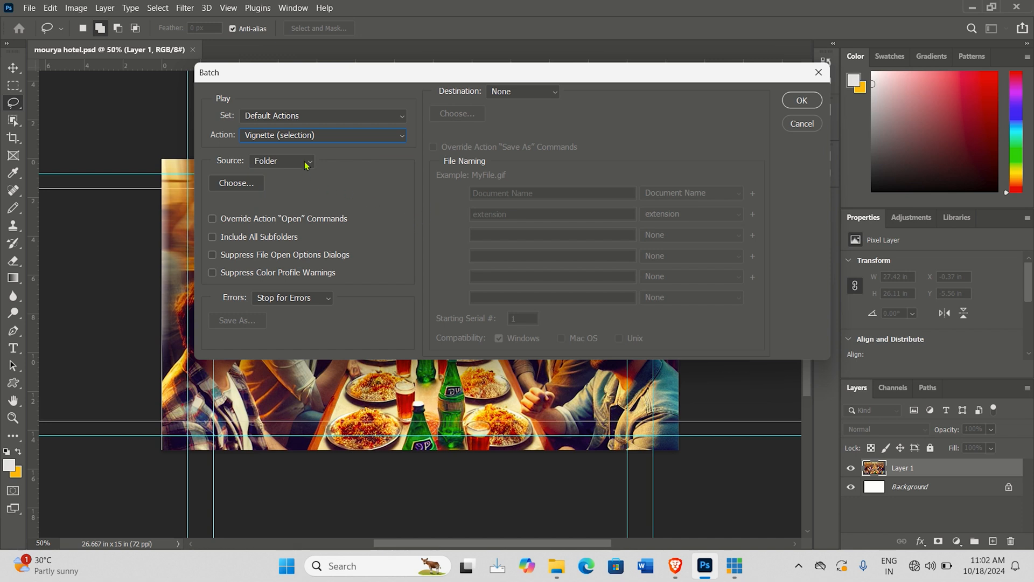
Step: Set the batch source folder to D:\ttd\videos final\panneertikka
left_click(245, 184)
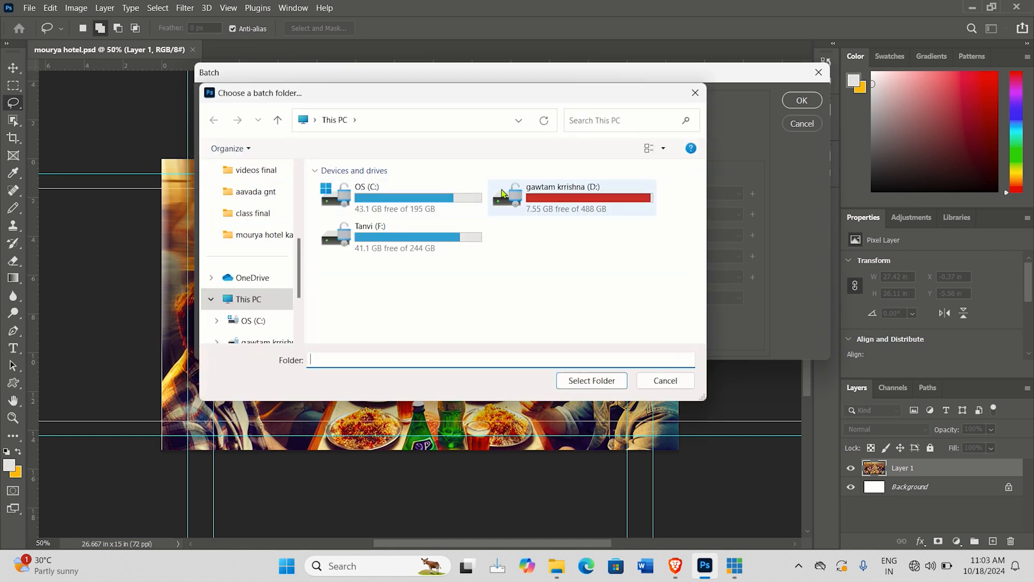
double_click(536, 197)
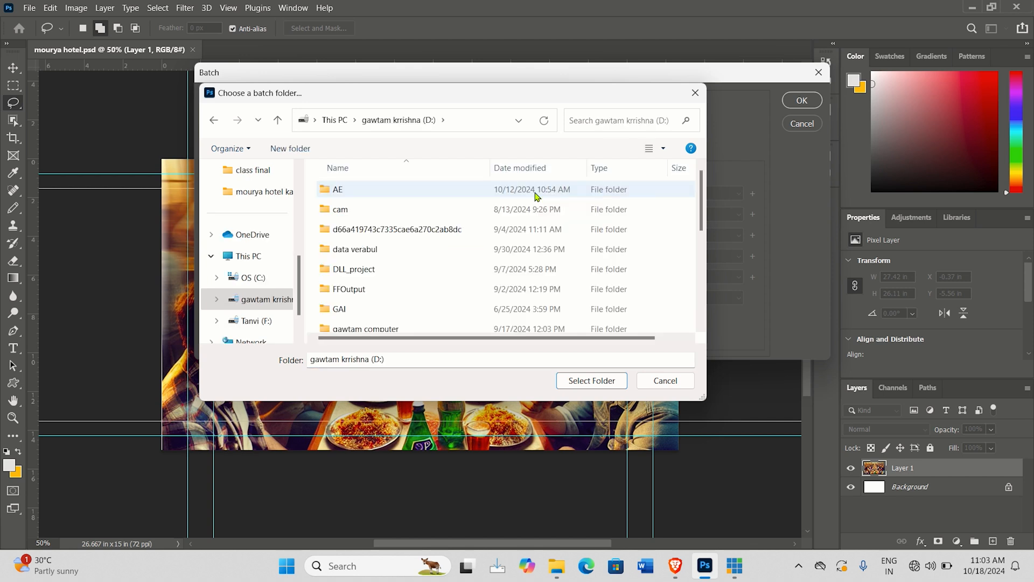
scroll(435, 261, "down", 3)
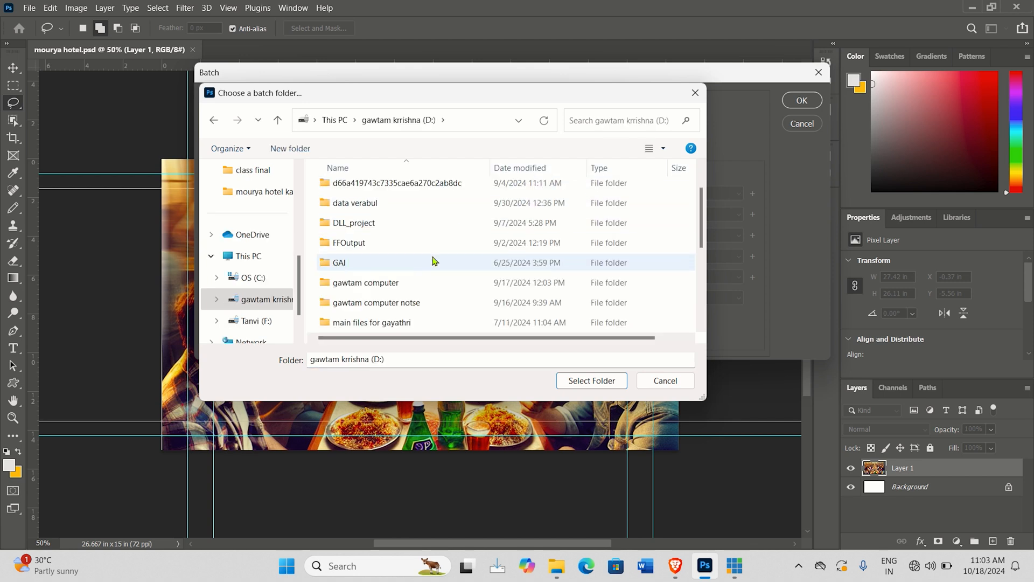
scroll(434, 261, "down", 1)
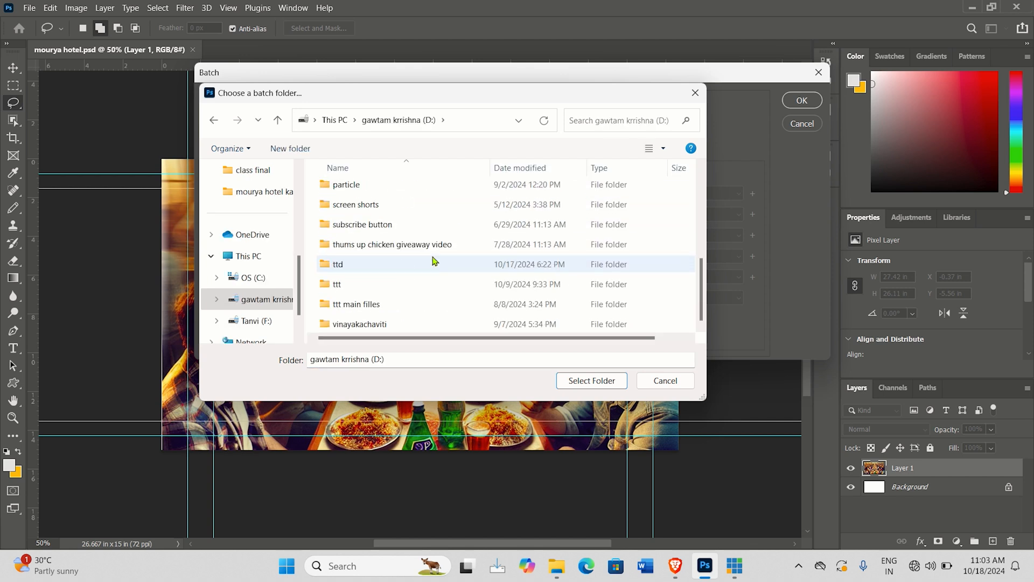
double_click(361, 267)
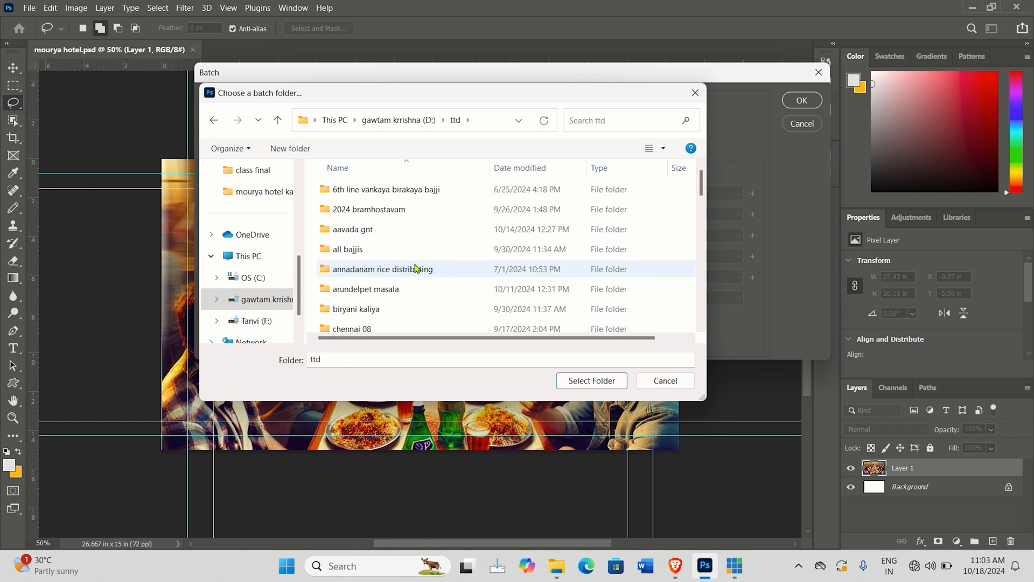
scroll(413, 269, "down", 8)
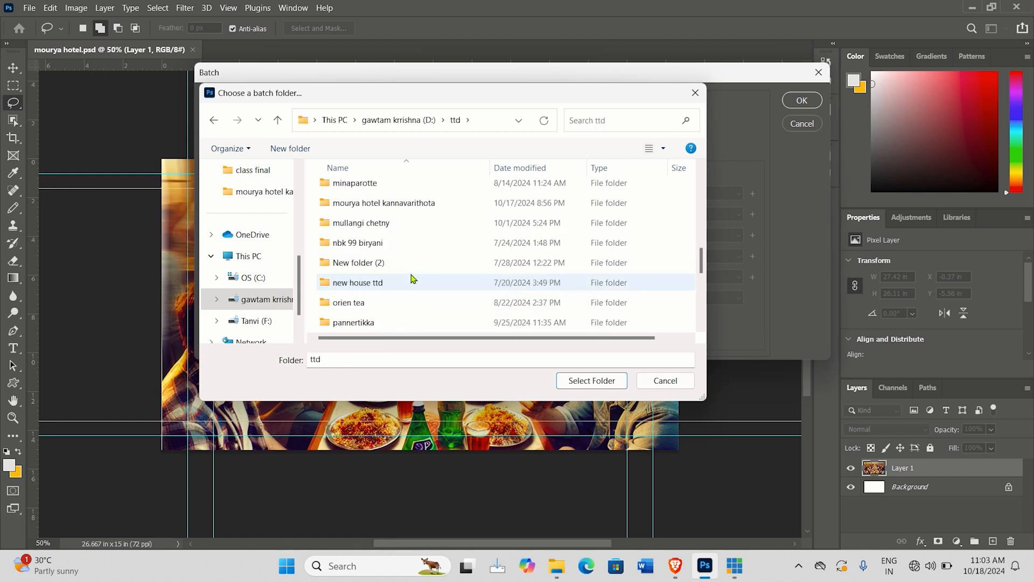
scroll(412, 277, "down", 4)
left_click(360, 324)
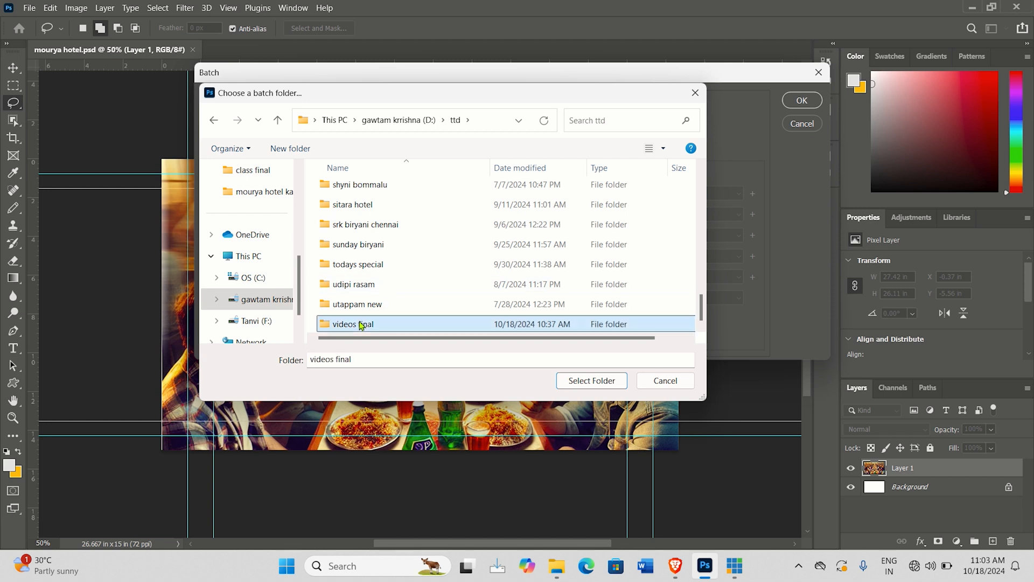
double_click(359, 323)
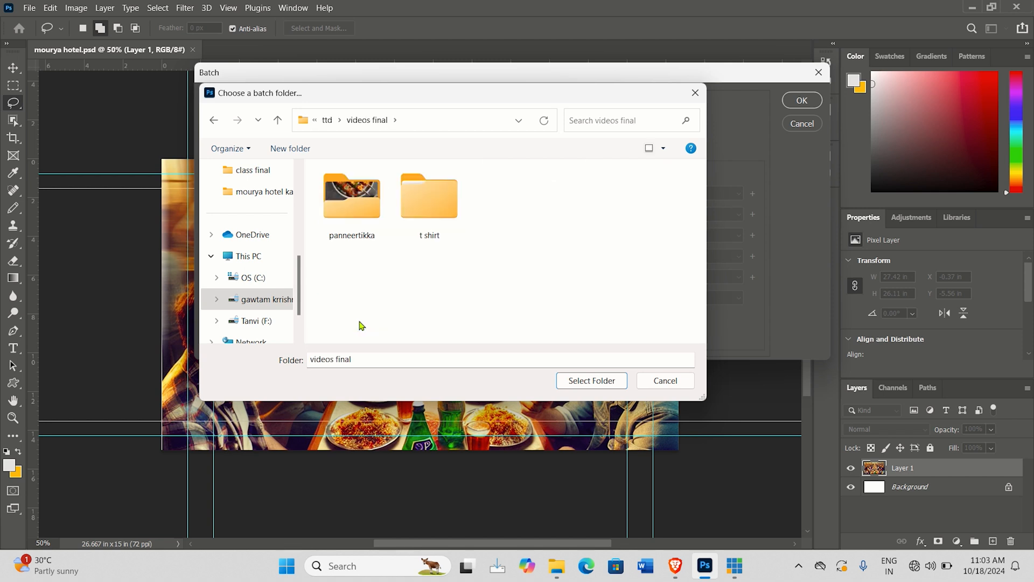
double_click(361, 206)
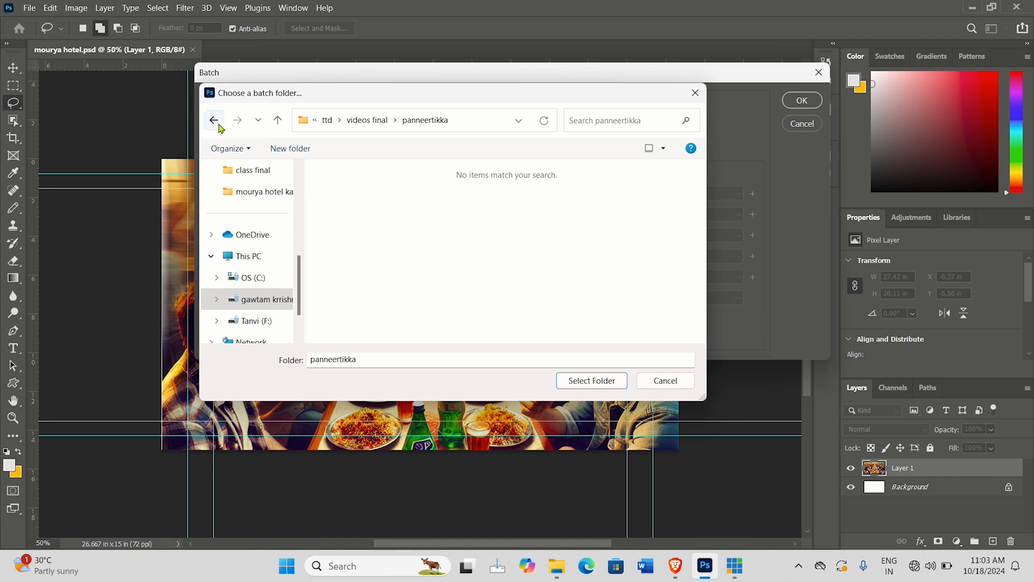
left_click(280, 121)
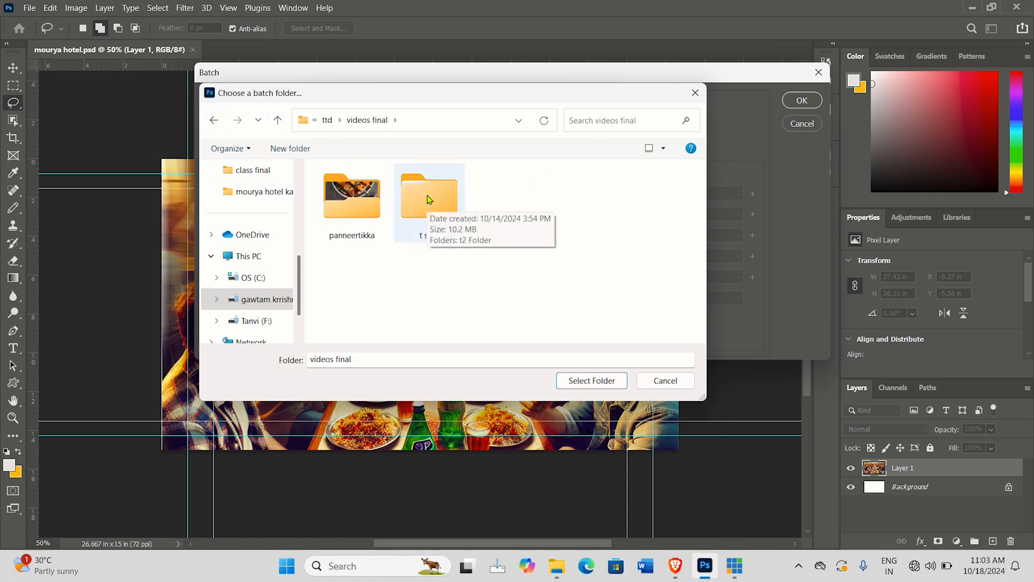
left_click(354, 204)
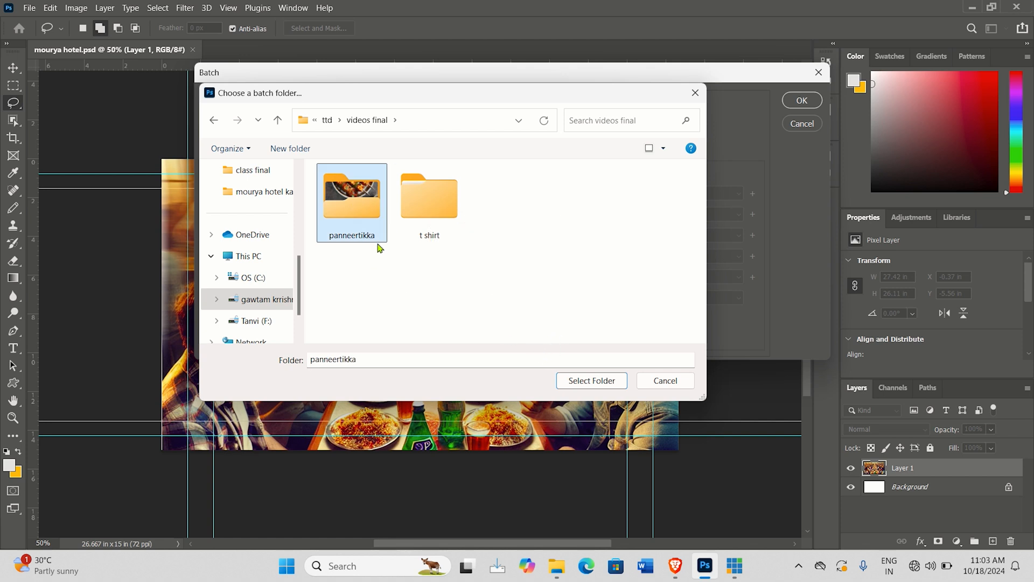
left_click(583, 383)
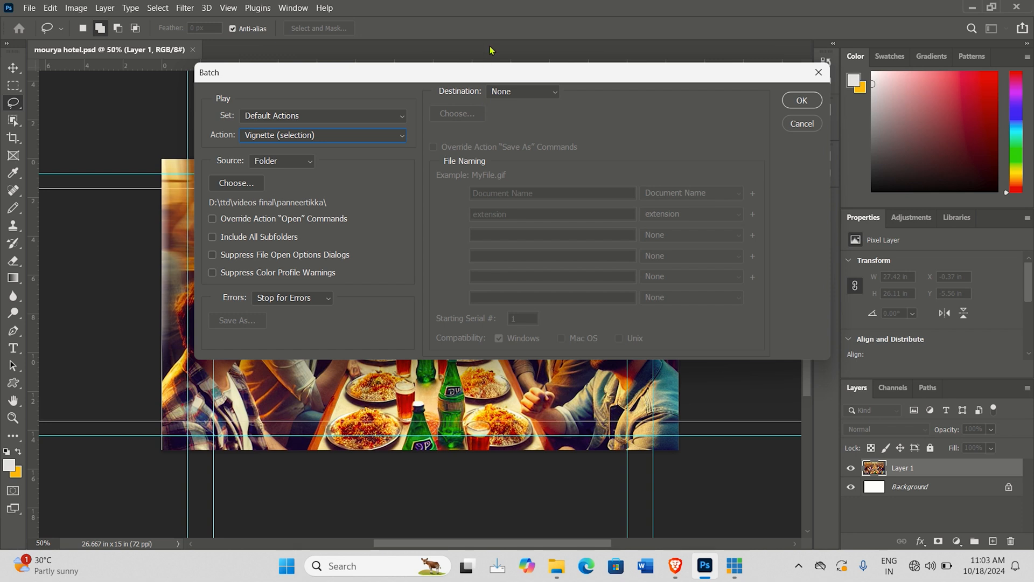
Step: Set the batch destination type to Folder, without choosing a specific folder
left_click(527, 93)
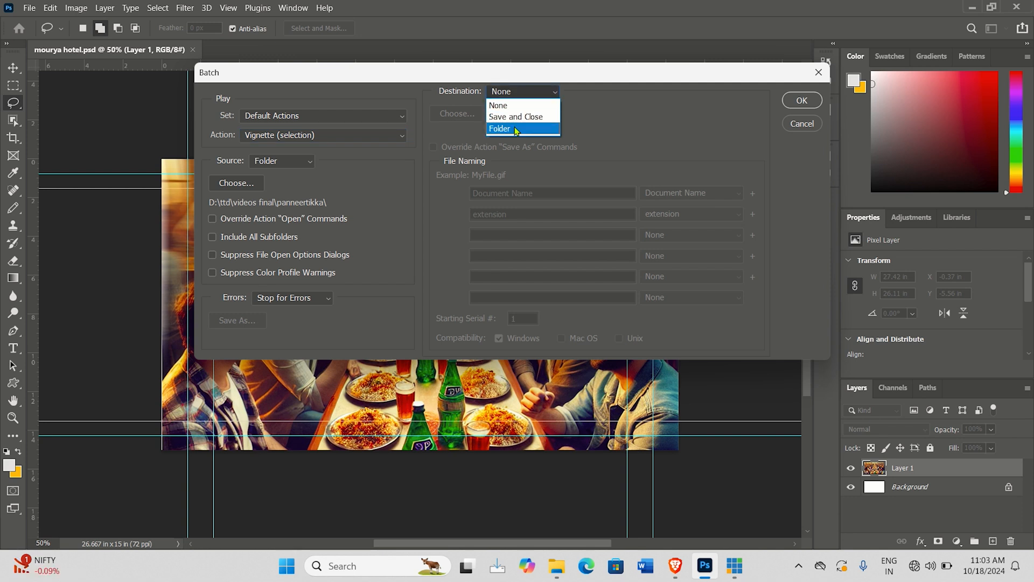
left_click(518, 129)
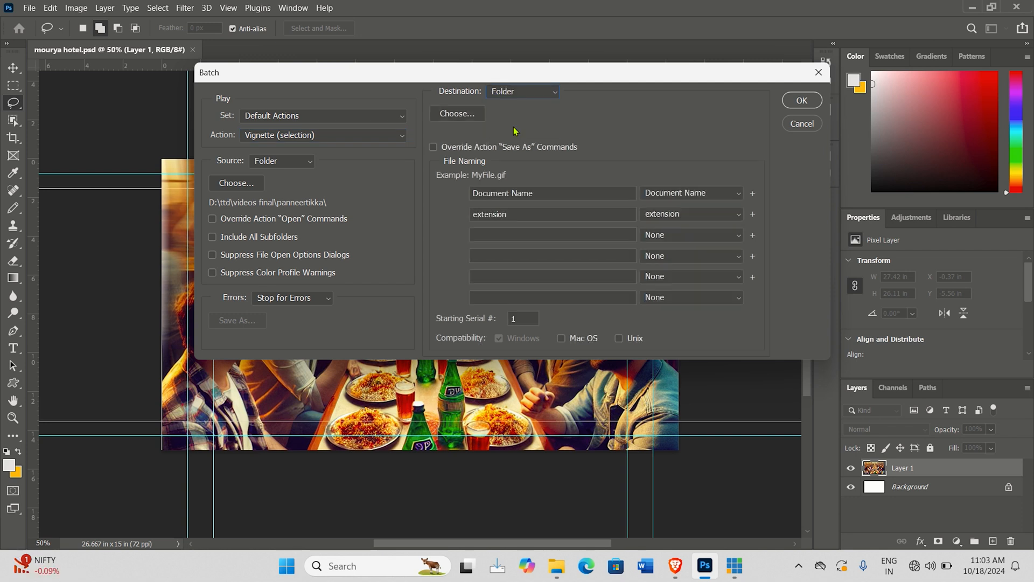
left_click(464, 116)
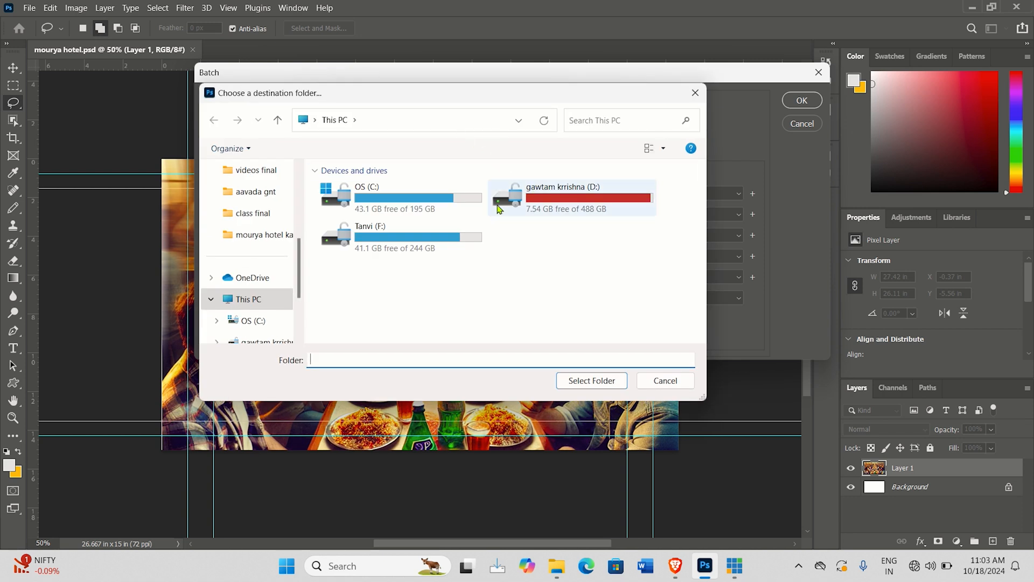
left_click(653, 384)
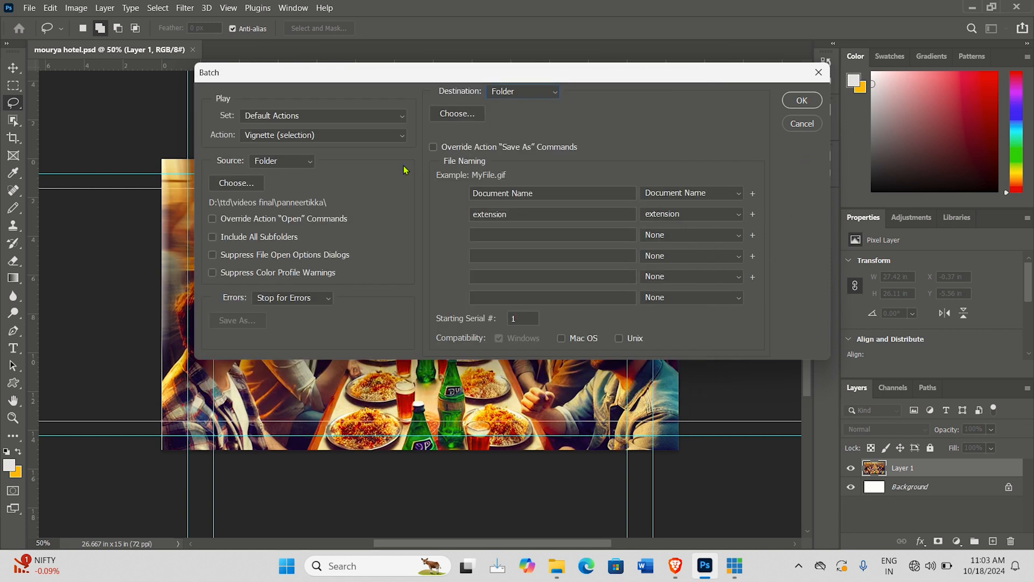
Step: Set the batch action to Wood Frame - 50 pixel and try to run the batch
left_click(326, 138)
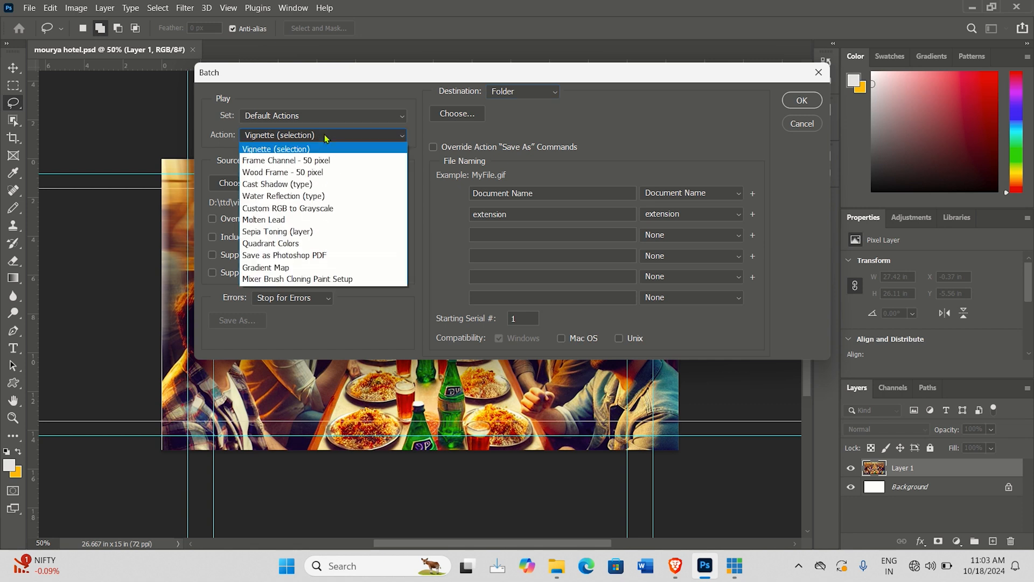
left_click(283, 172)
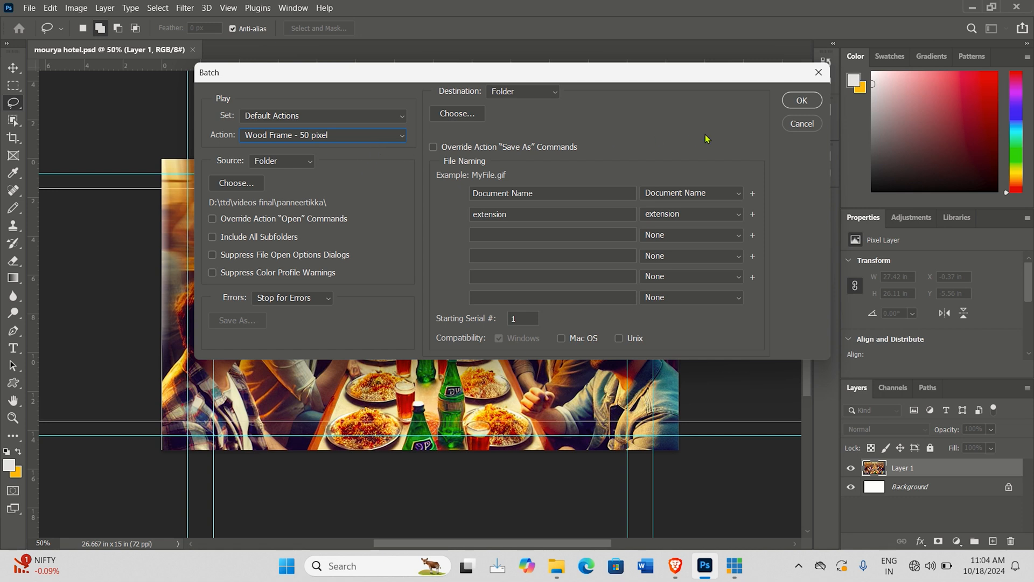
left_click(795, 104)
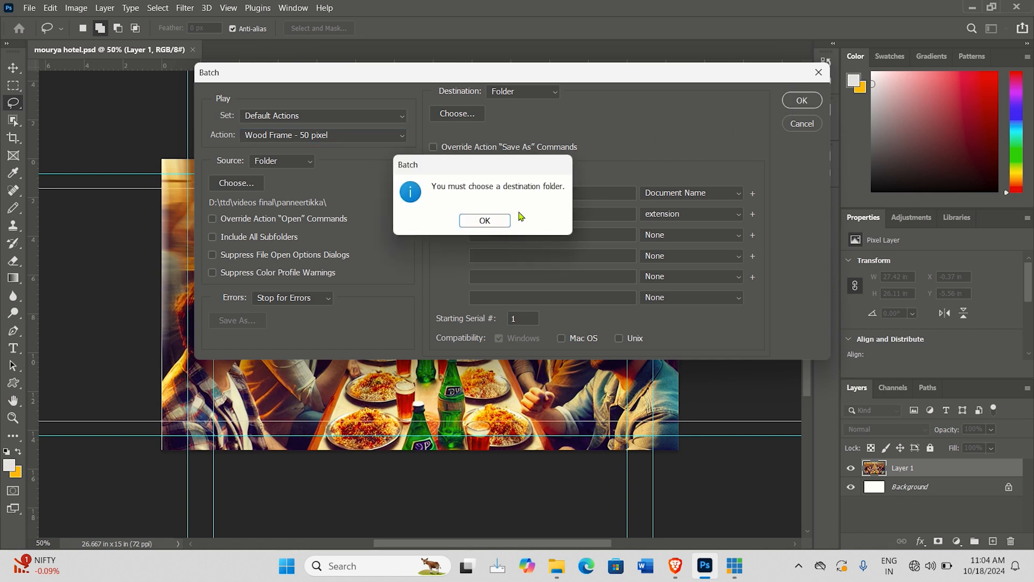
left_click(484, 220)
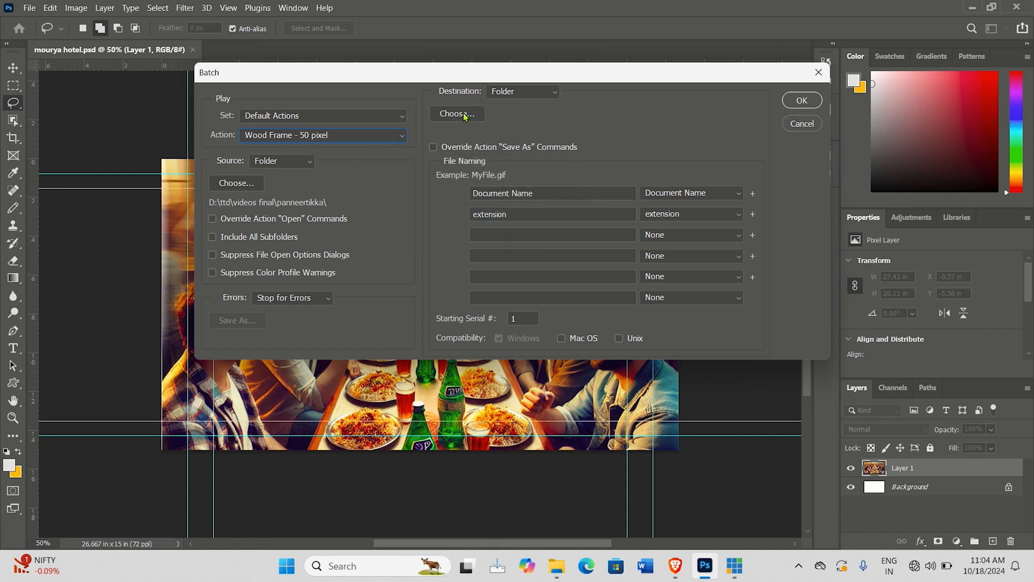
Step: Set the batch destination folder to D:\ttd\videos final\t shirt
left_click(462, 114)
double_click(571, 210)
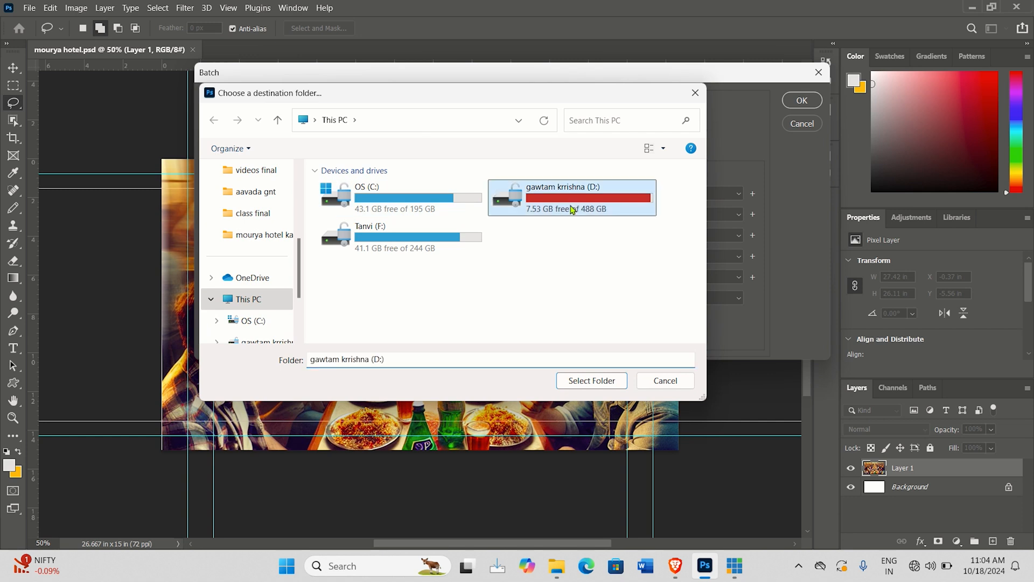
scroll(400, 235, "down", 5)
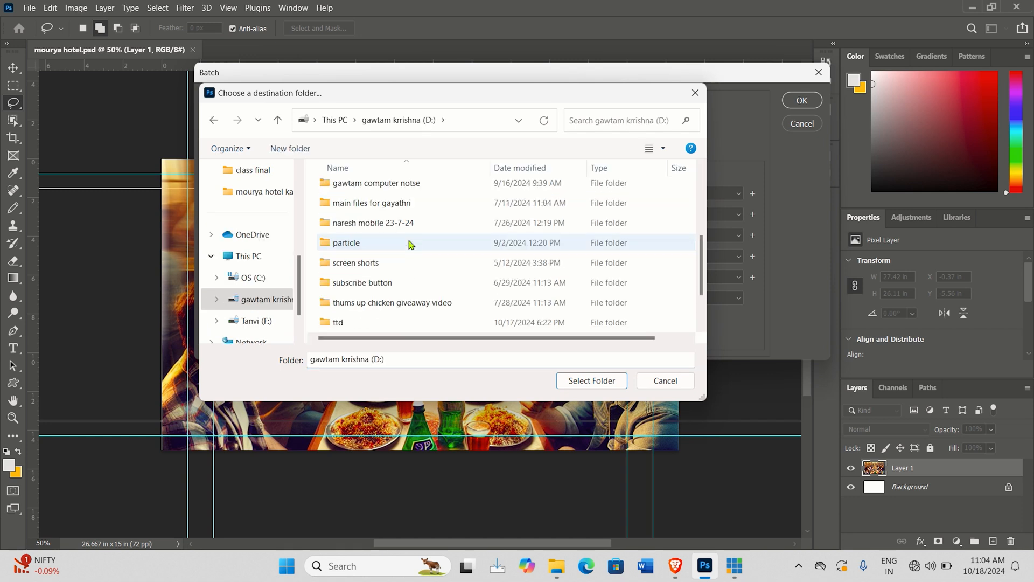
double_click(365, 266)
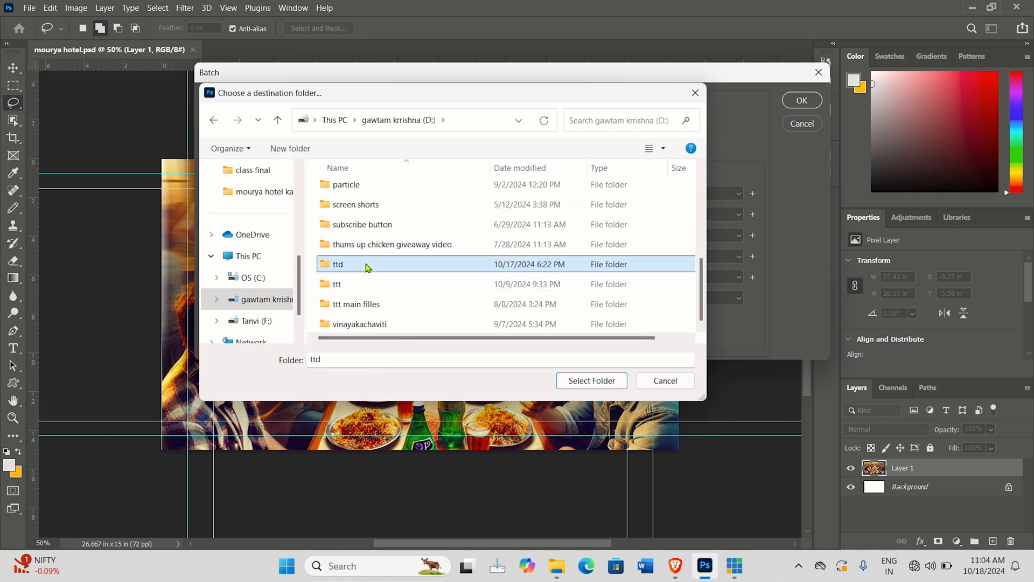
scroll(415, 232, "down", 1)
scroll(409, 253, "down", 12)
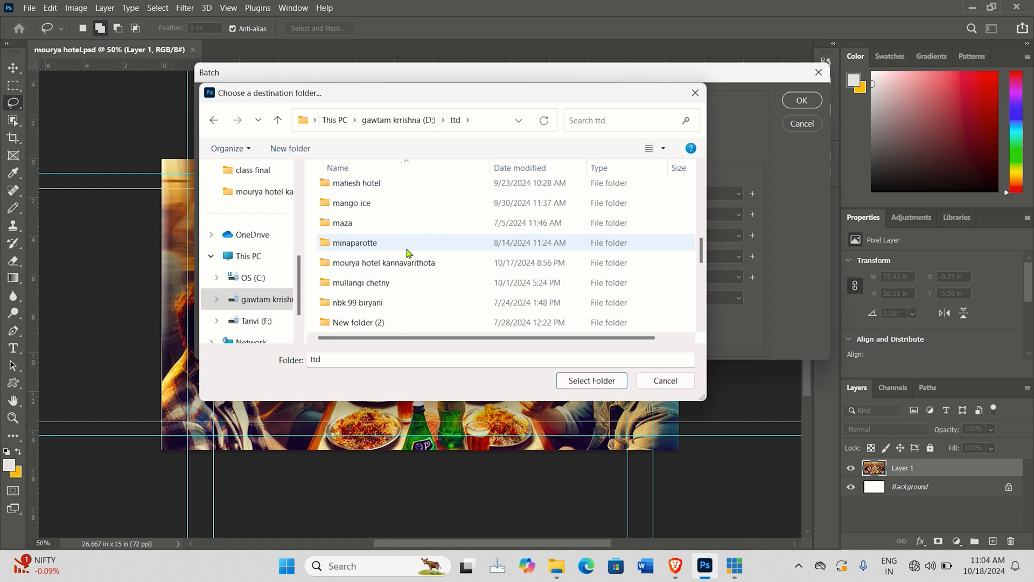
double_click(355, 325)
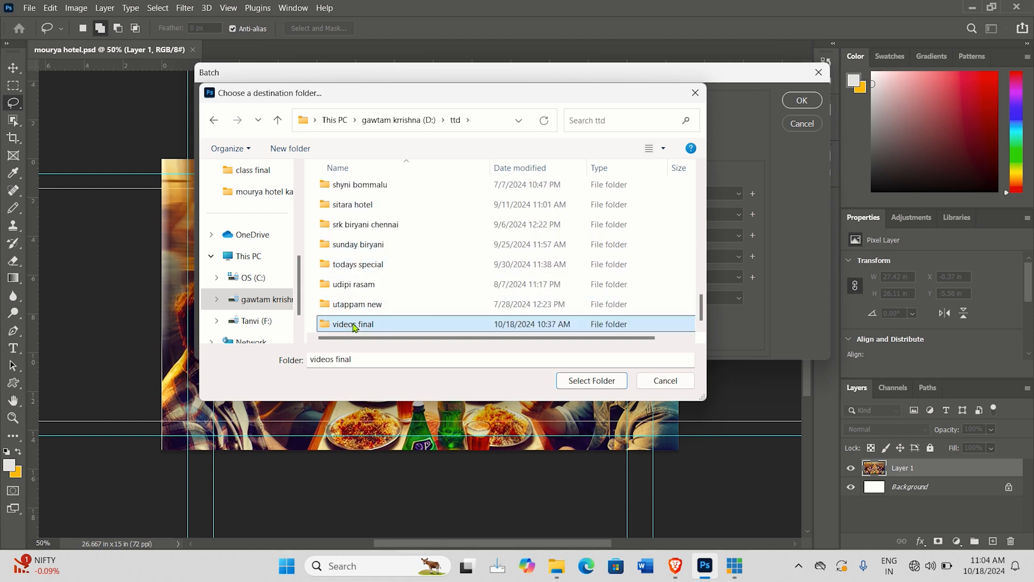
left_click(364, 227)
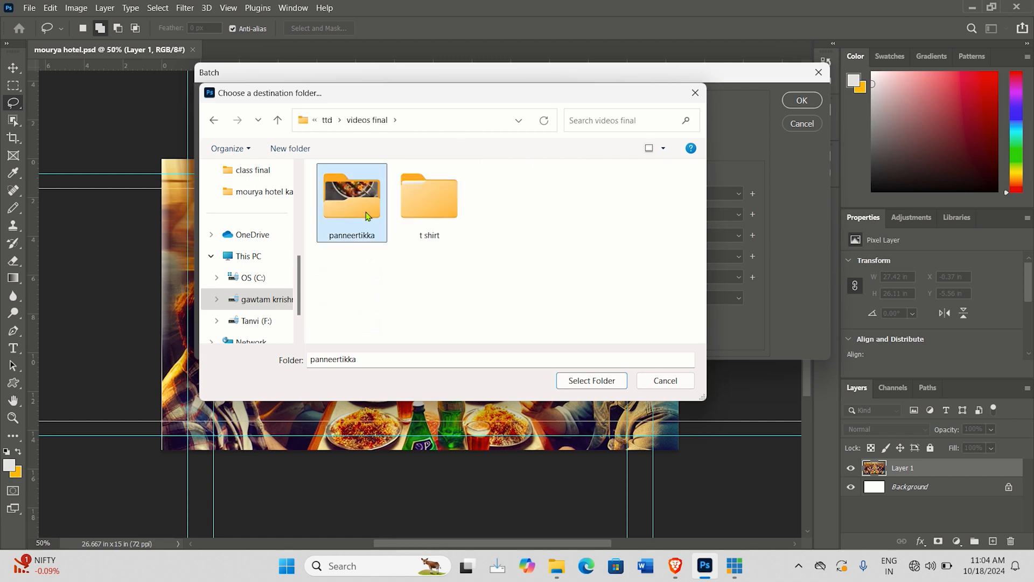
left_click(424, 211)
left_click(576, 379)
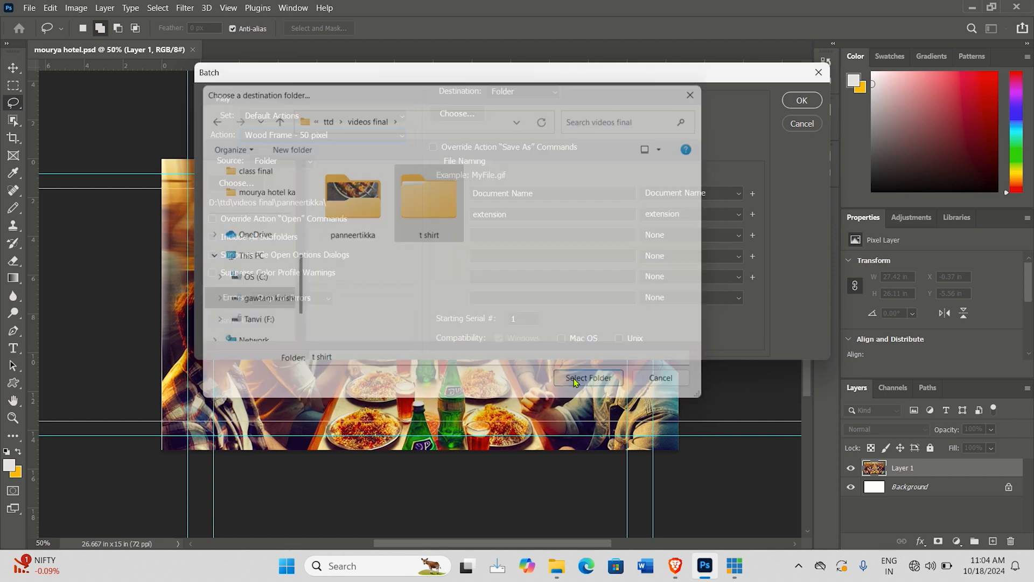
Step: Run the batch and continue the Wood Frame action past every message that interrupts it
left_click(802, 101)
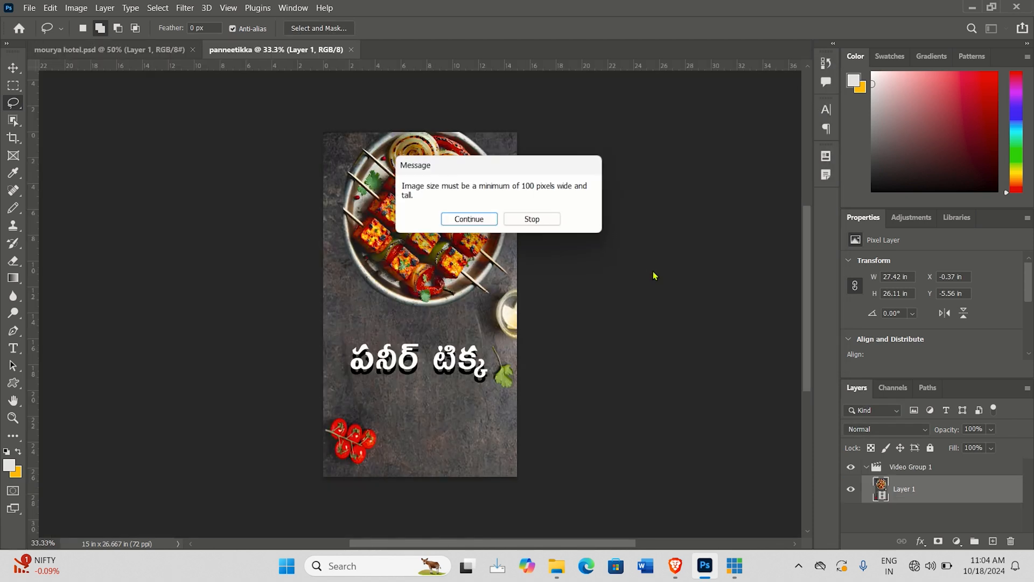
left_click(460, 222)
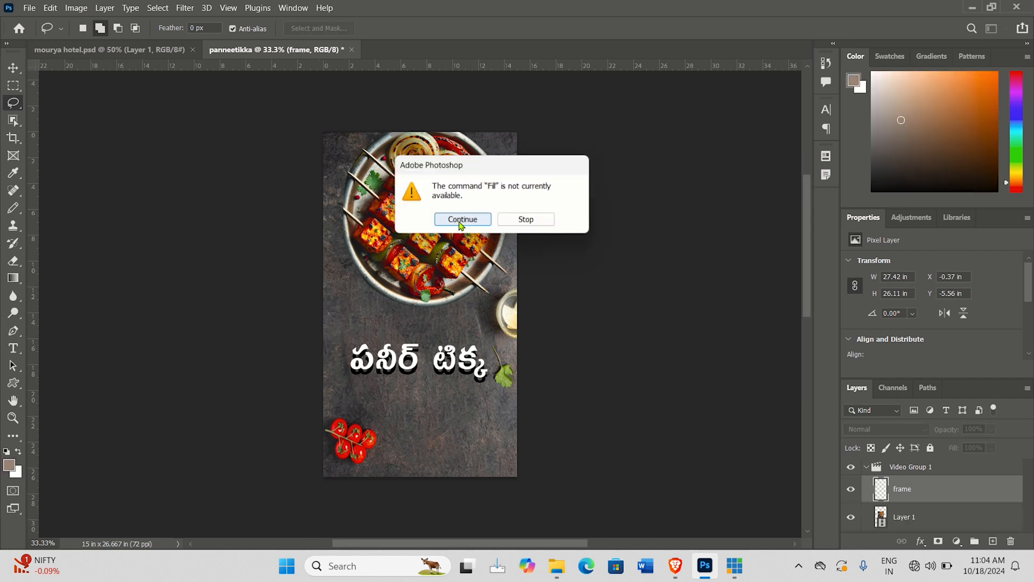
left_click(460, 221)
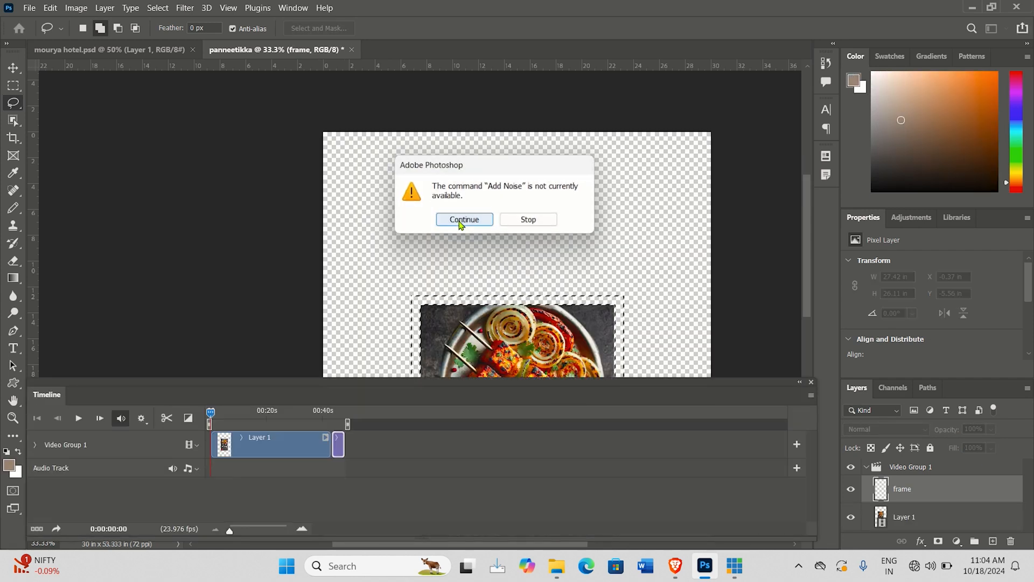
left_click(459, 222)
left_click(459, 222)
left_click(459, 222)
left_click(460, 222)
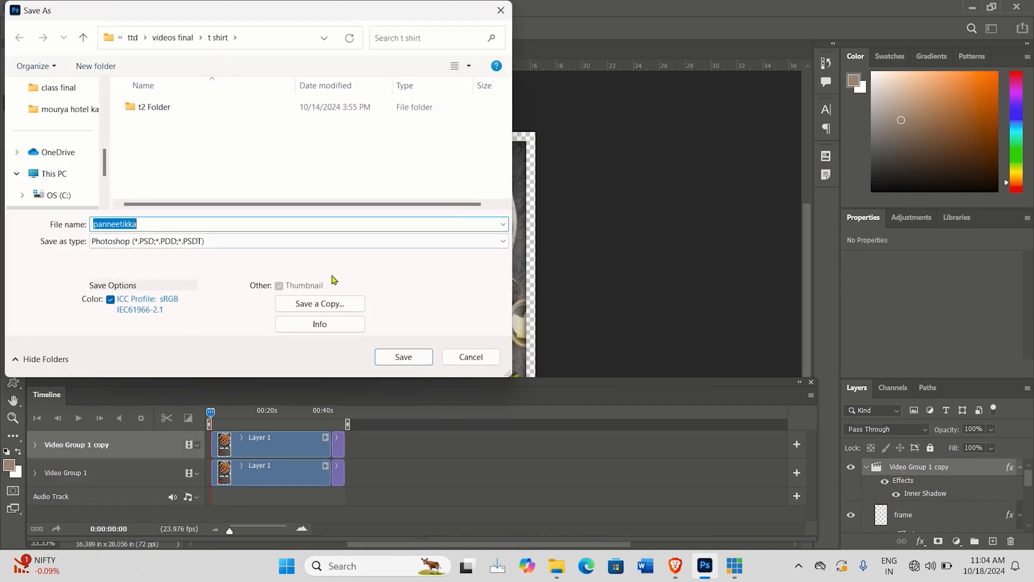
Step: Save the batch result as panneetikka in Photoshop format in the t shirt folder with Maximize Compatibility, and close the Timeline
left_click(407, 357)
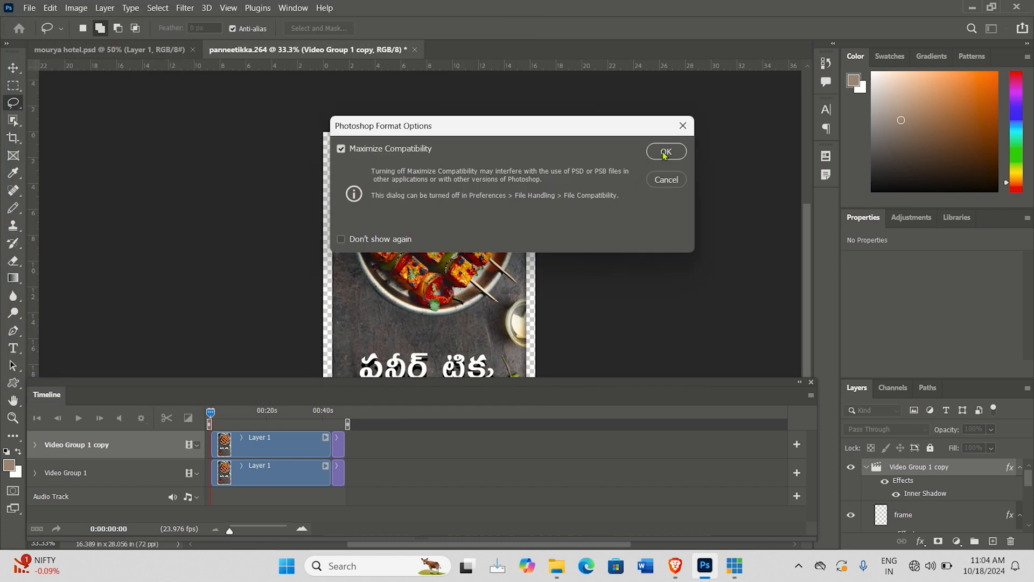
left_click(664, 152)
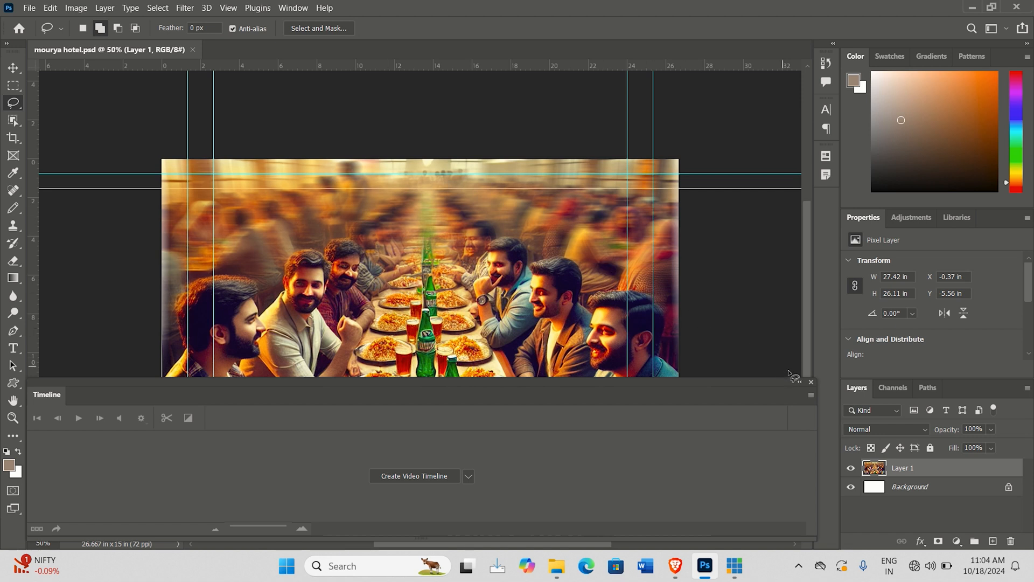
left_click(812, 381)
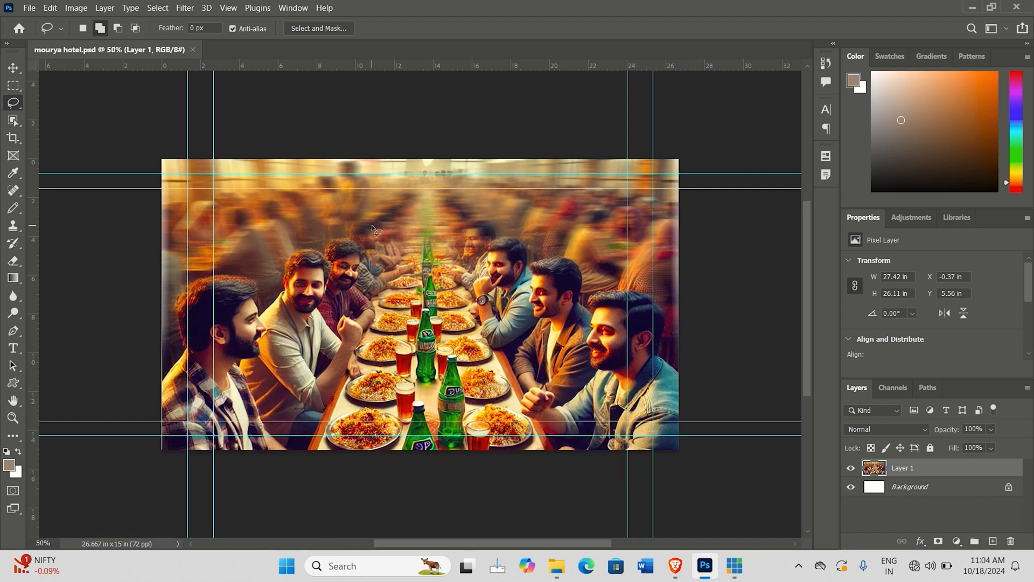
Step: Open the saved panneetikka PSD file from the t shirt folder
left_click(32, 8)
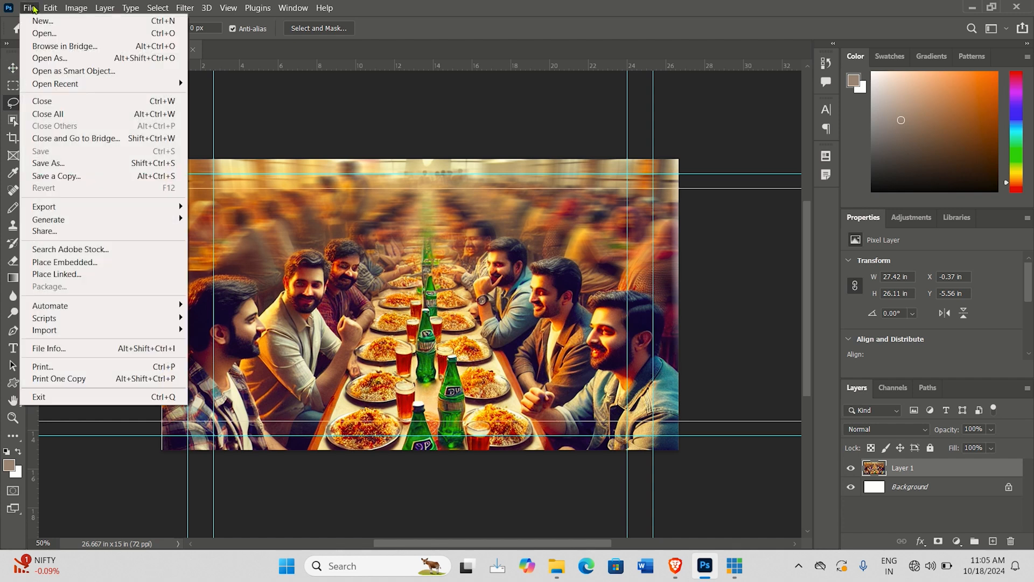
left_click(62, 35)
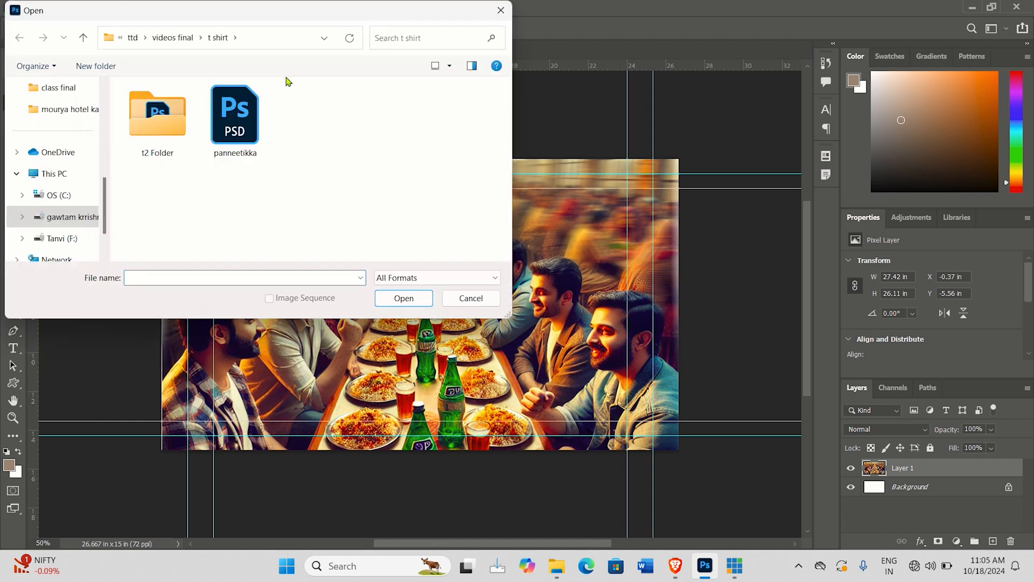
left_click(241, 141)
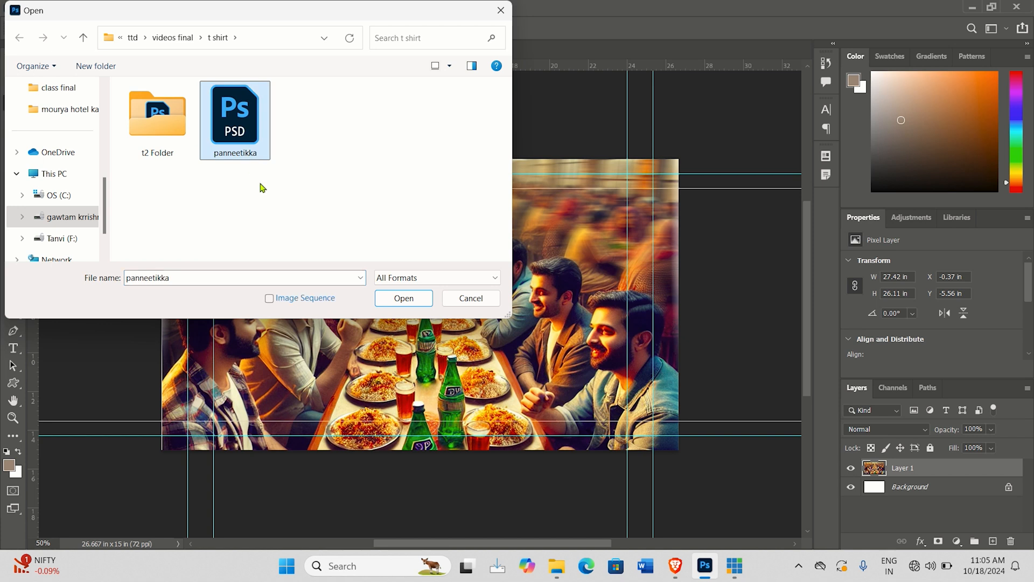
left_click(403, 299)
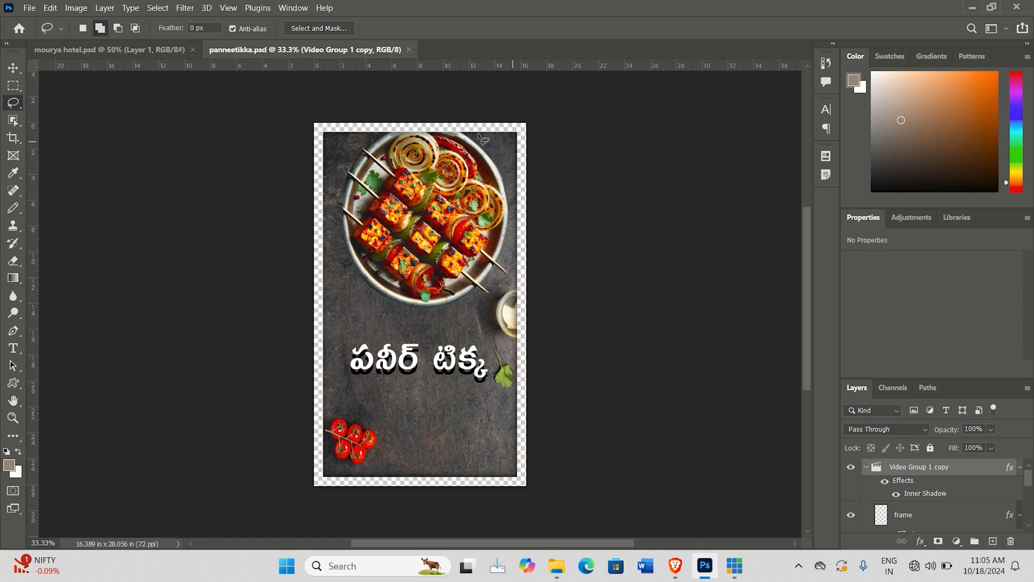
Step: Return to mourya hotel.psd and start a PDF Presentation with the open files added as source files
left_click(168, 50)
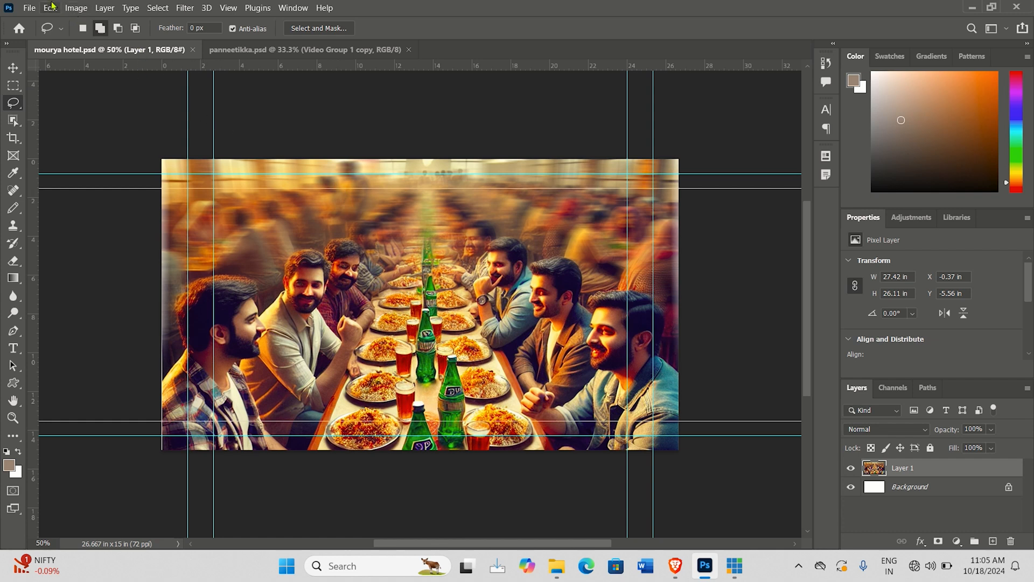
left_click(28, 8)
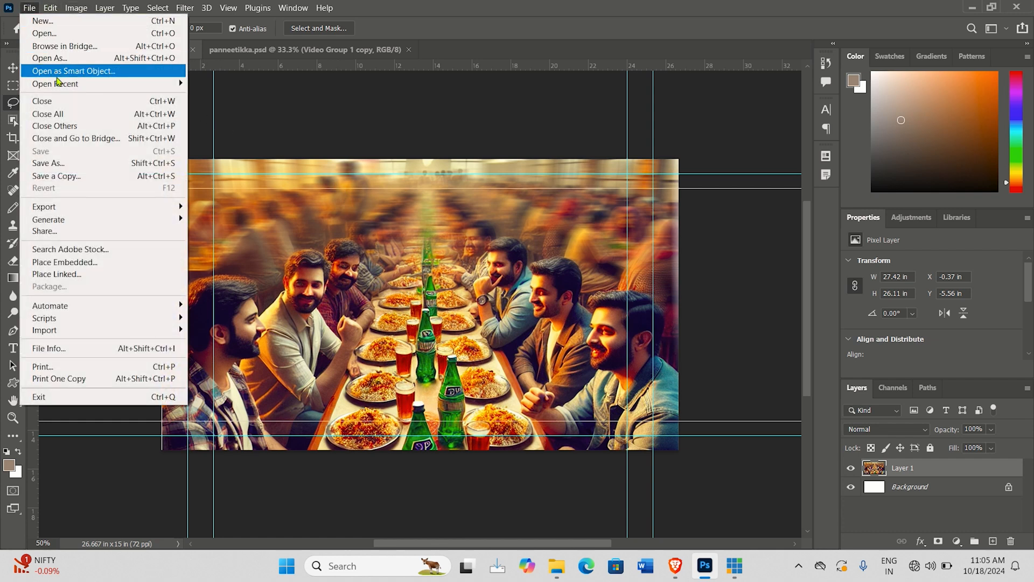
mouse_move(73, 304)
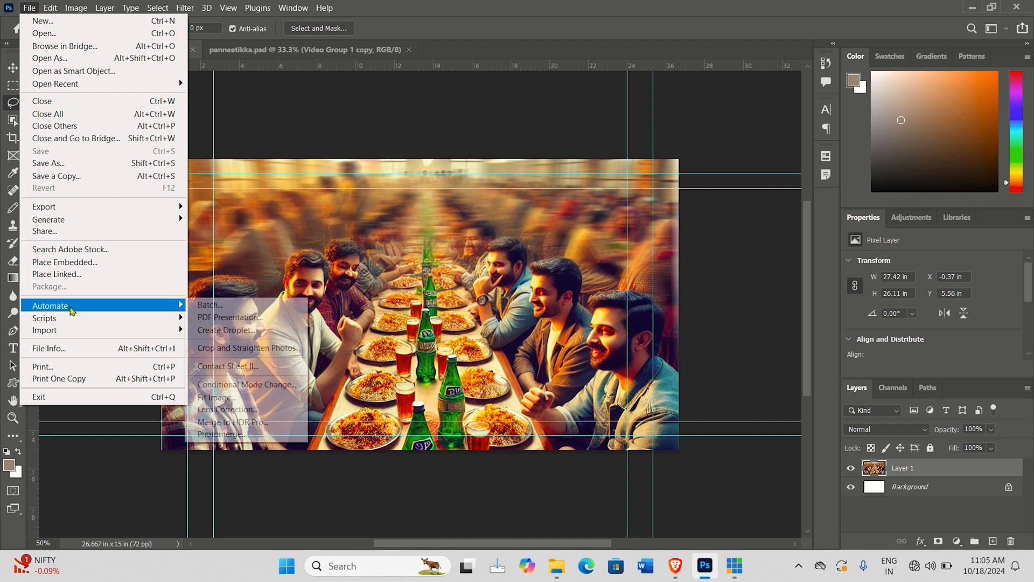
left_click(249, 319)
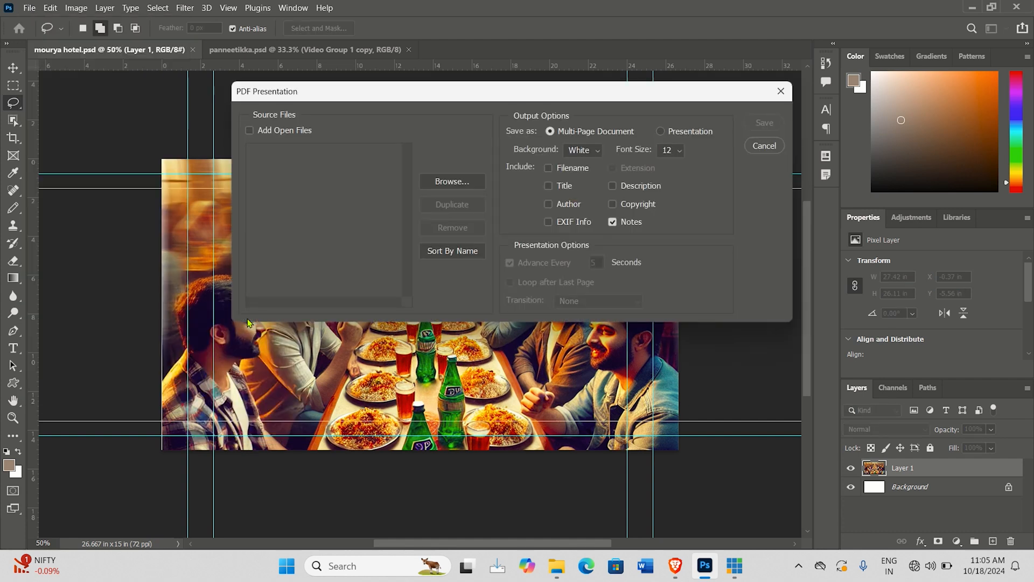
left_click(250, 131)
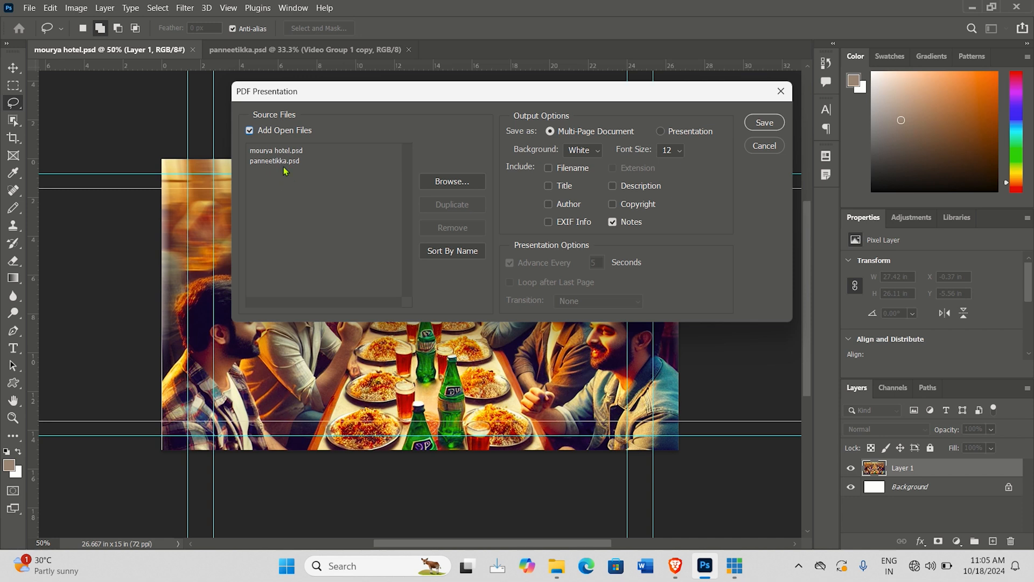
left_click(250, 131)
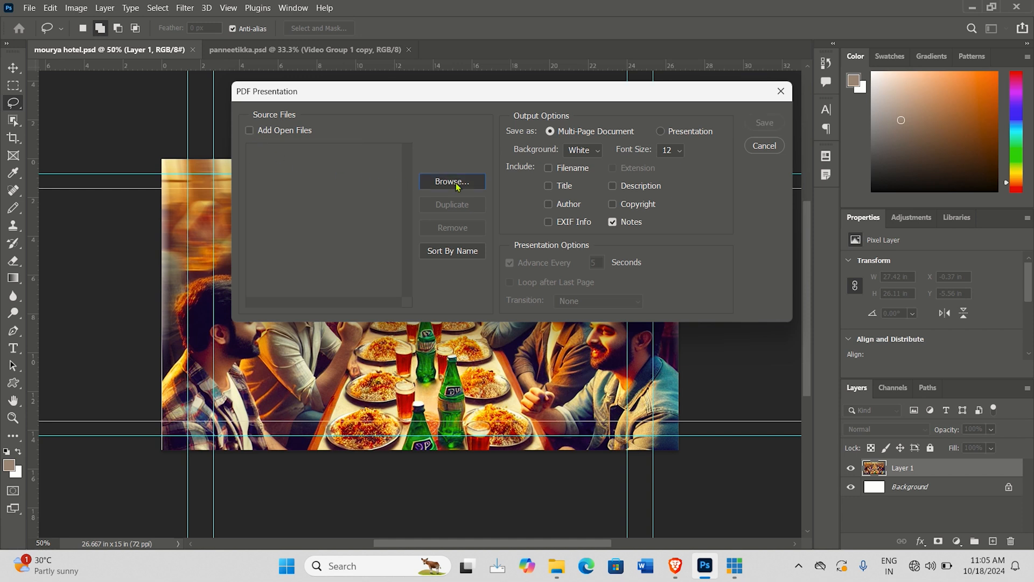
left_click(455, 182)
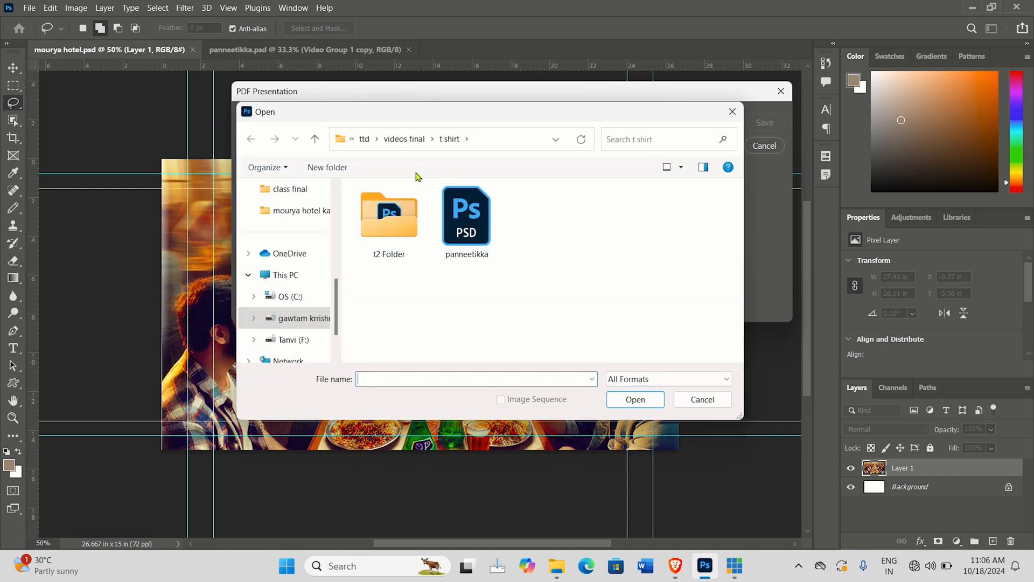
left_click(712, 401)
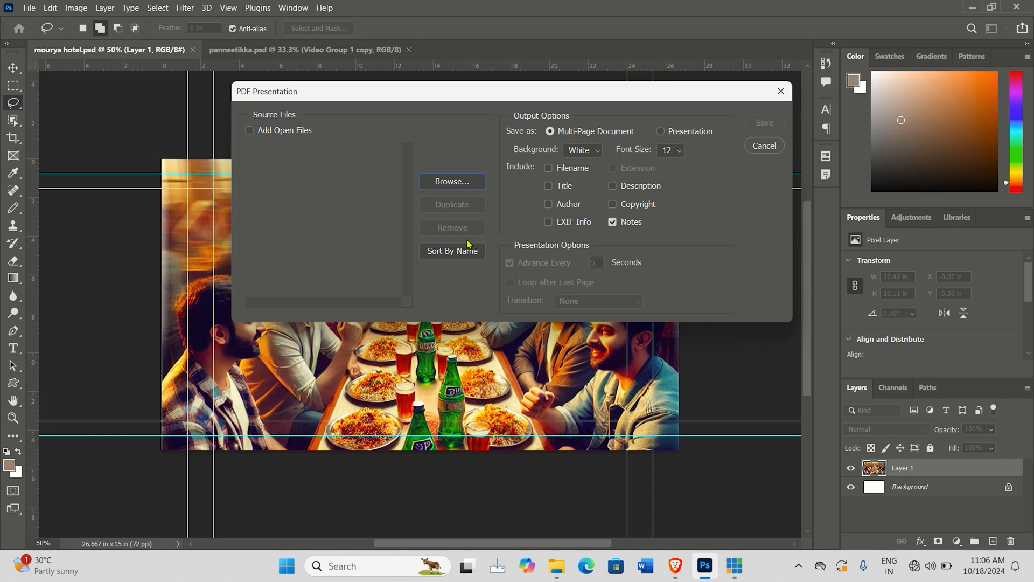
left_click(278, 132)
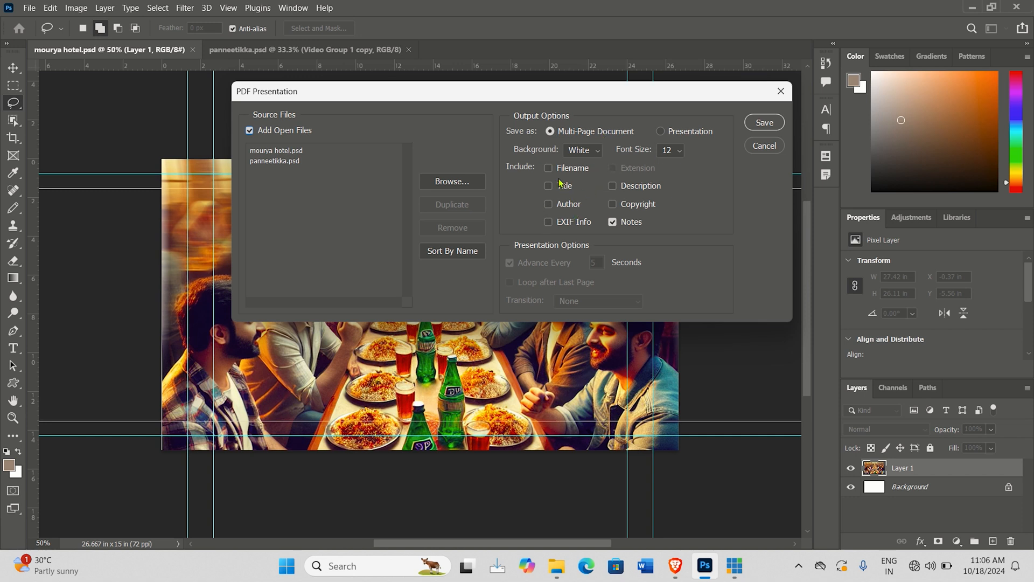
Step: Save the multi-page PDF to the Desktop under the name pdf, using the modified High Quality Print preset
left_click(768, 123)
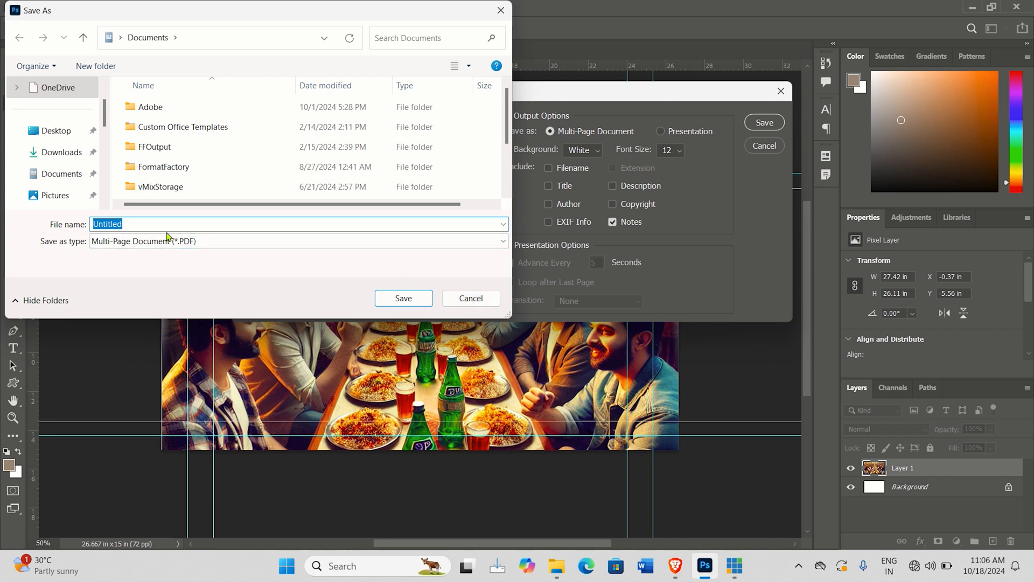
type("pdf")
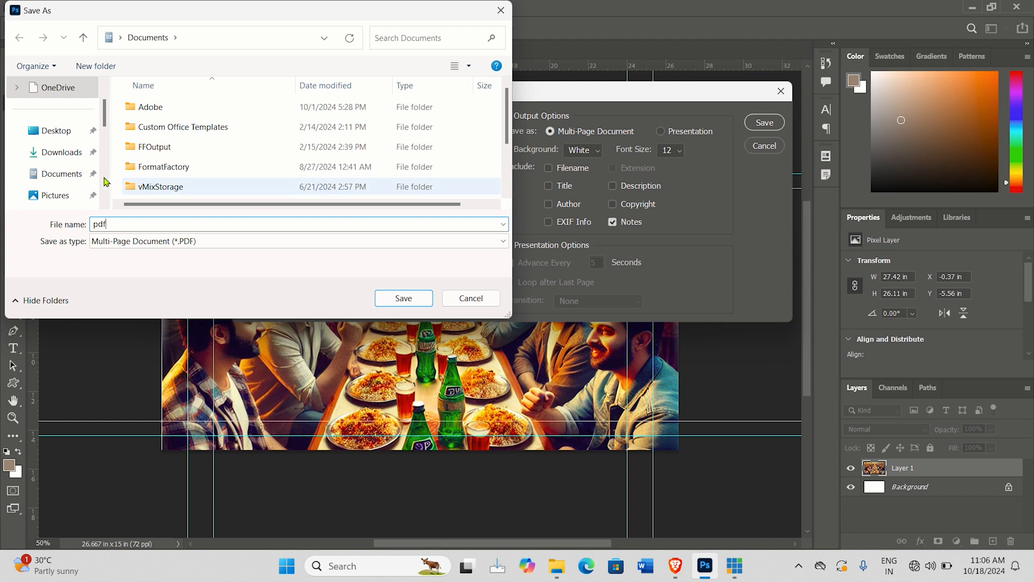
left_click(59, 131)
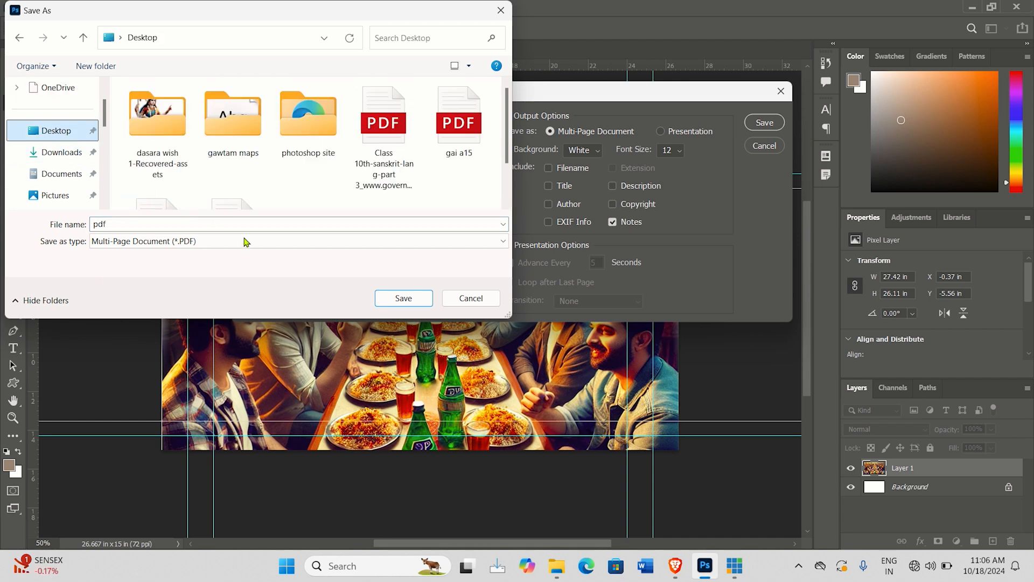
left_click(403, 300)
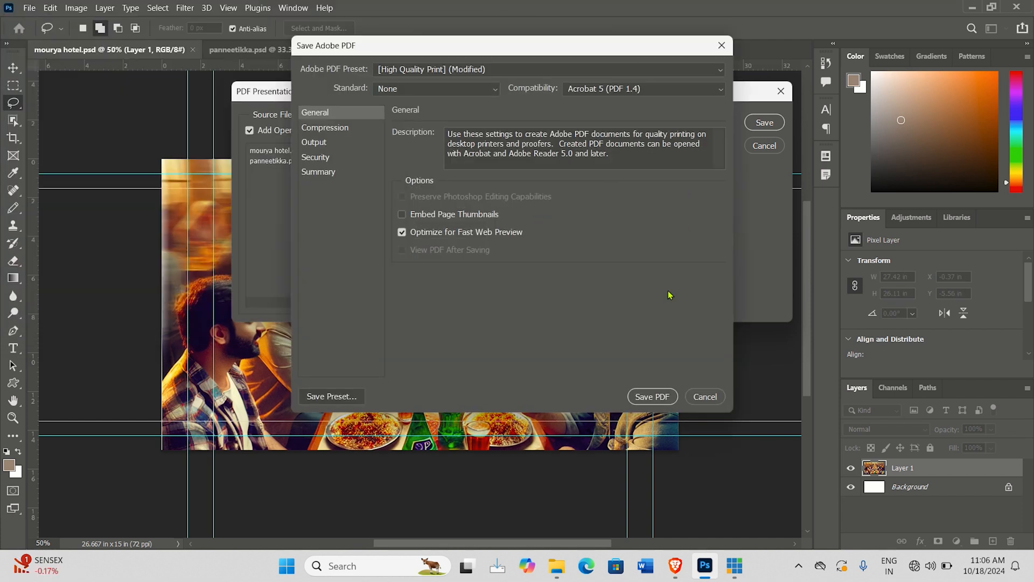
left_click(655, 396)
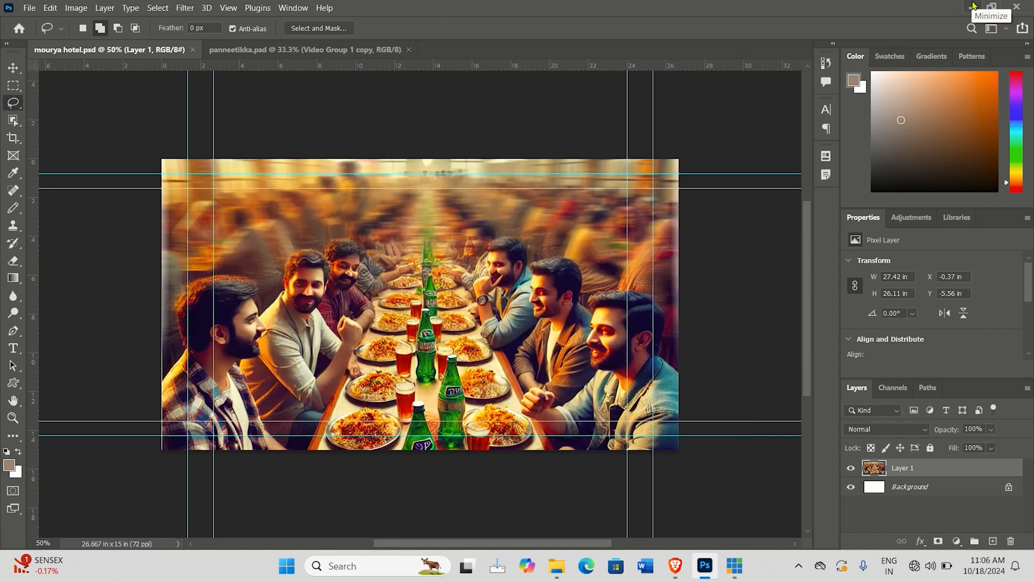
Step: Open the pdf file from the desktop, examine its pages, close it and return to Photoshop
left_click(973, 6)
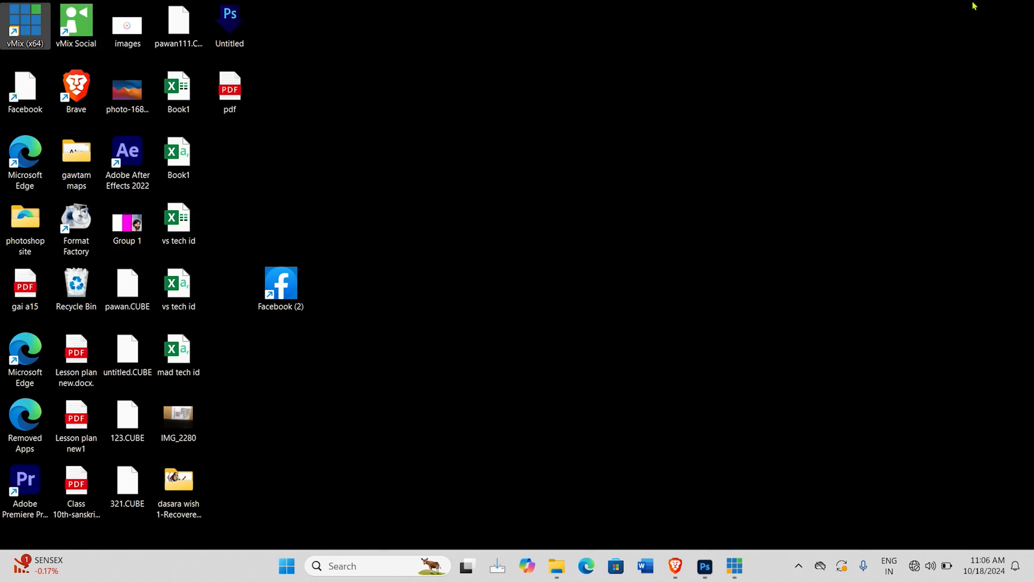
left_click(236, 93)
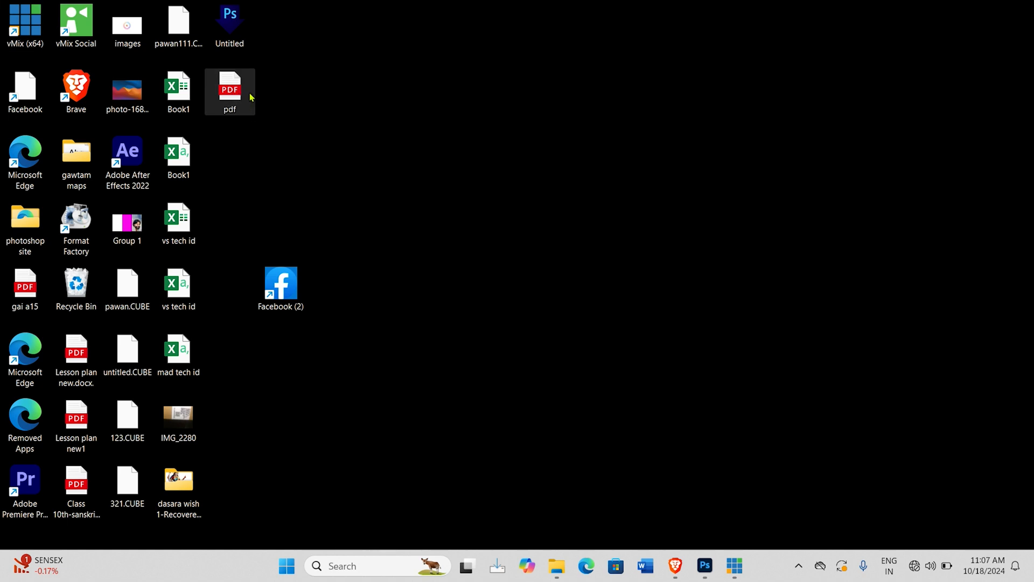
double_click(231, 97)
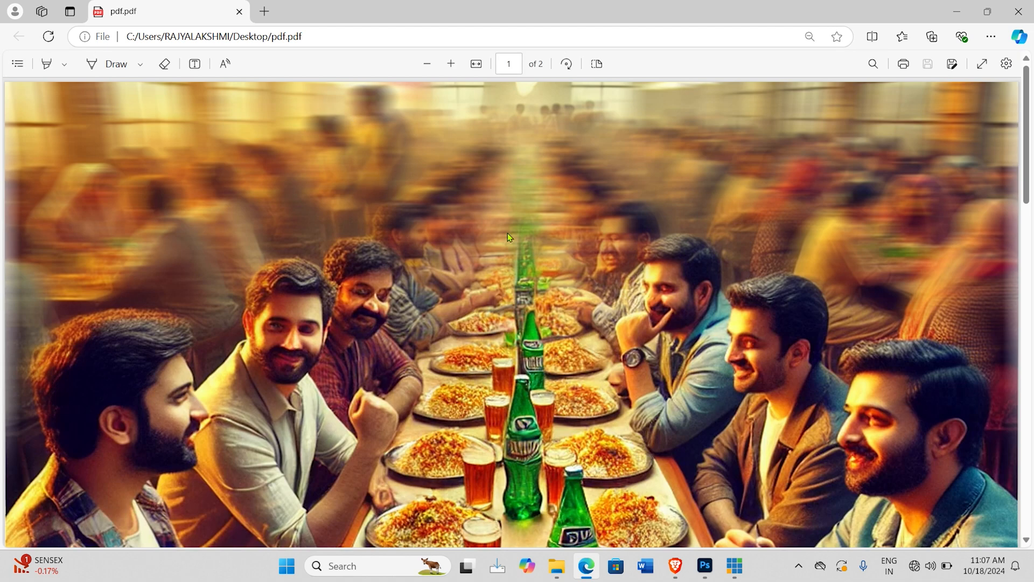
scroll(509, 232, "down", 15)
scroll(509, 231, "down", 3)
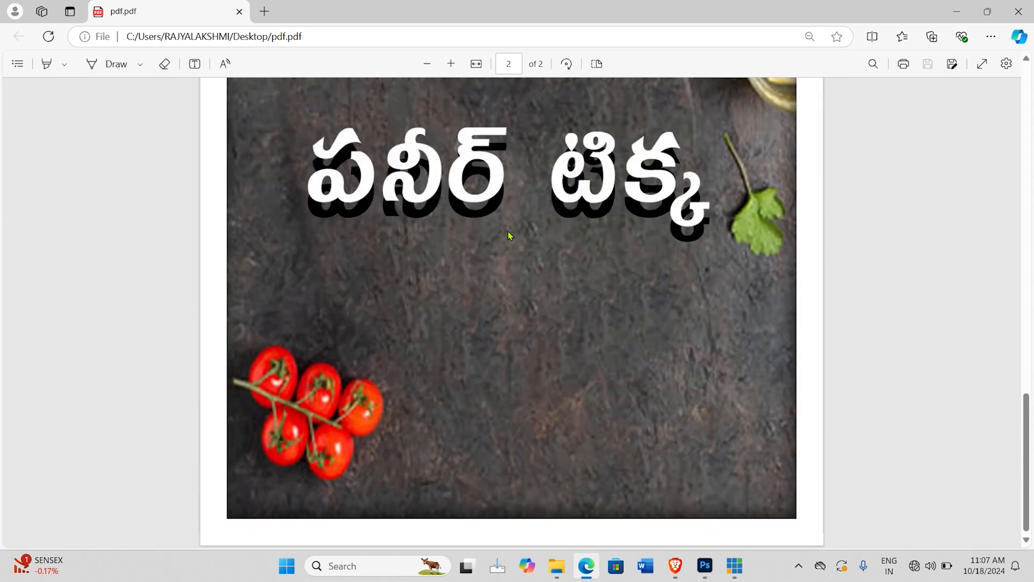
scroll(561, 227, "up", 9)
left_click(1018, 11)
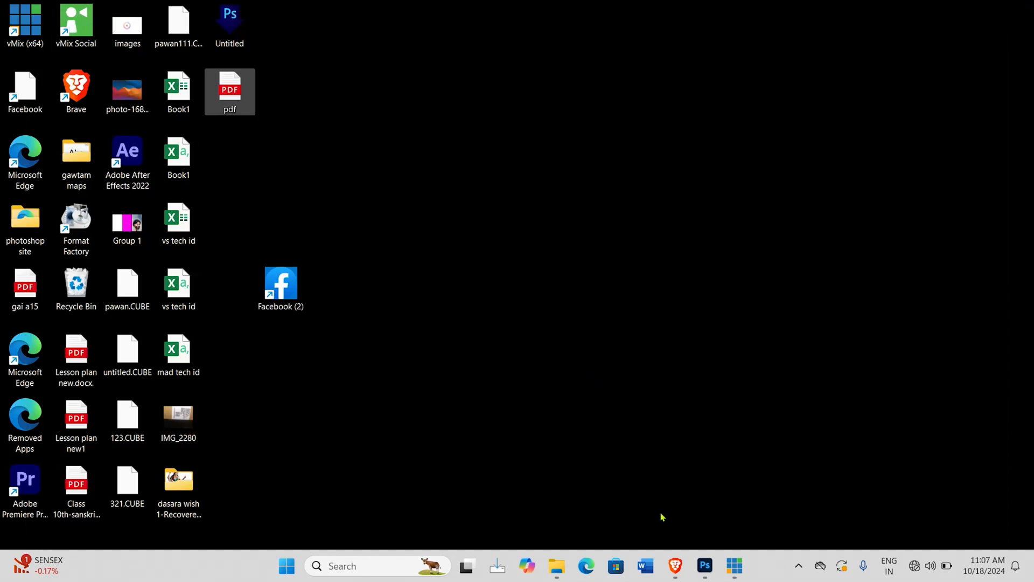
left_click(705, 566)
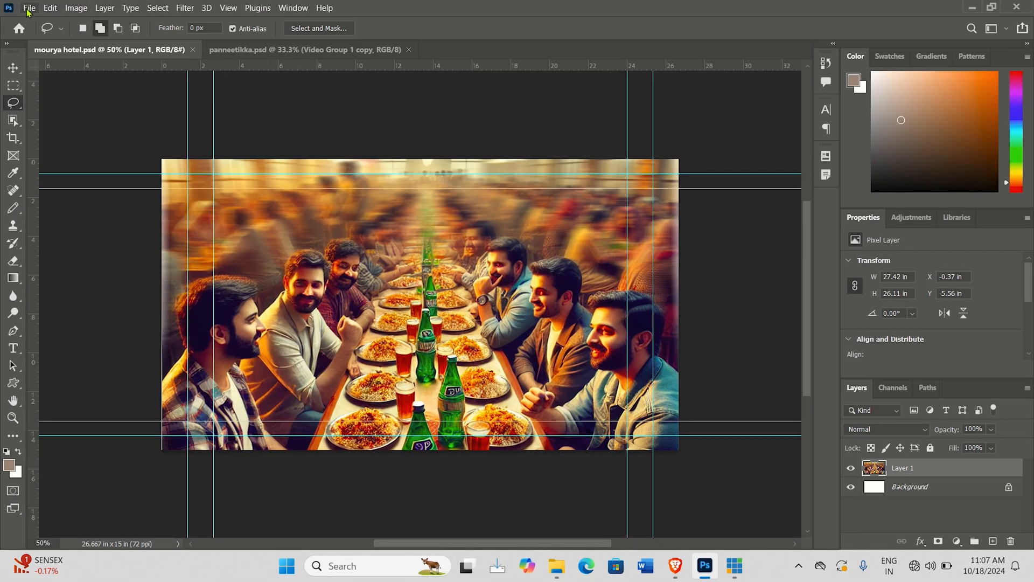
left_click(28, 8)
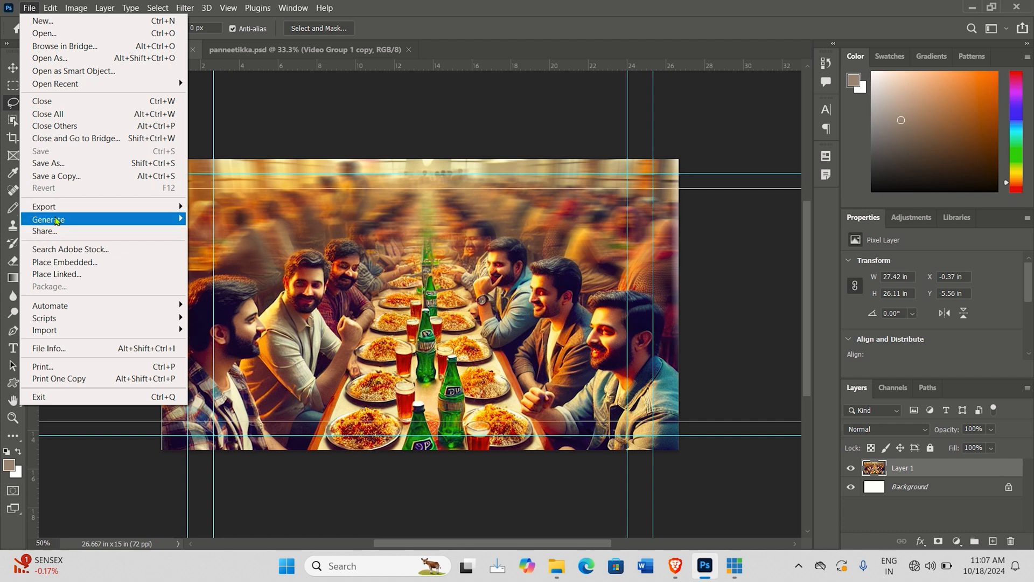
mouse_move(65, 306)
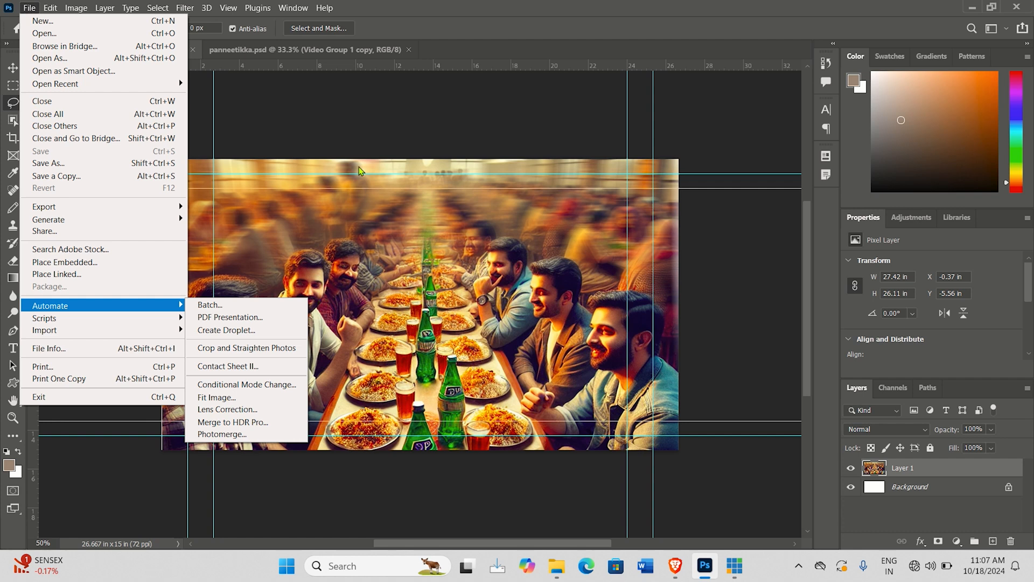
left_click(350, 138)
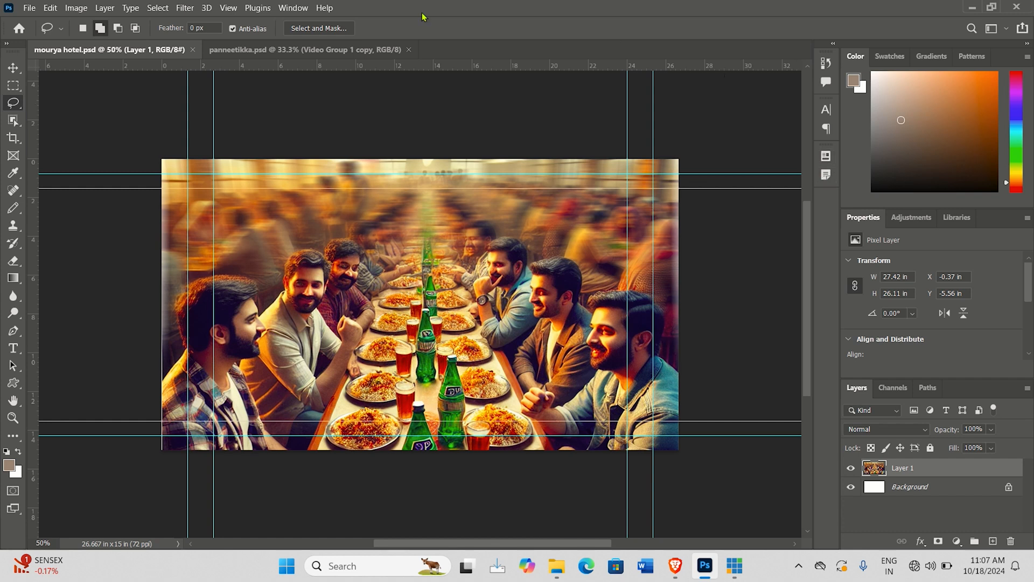
Step: Show the saved actions and start recording a new action named colour change in the Default Actions set
left_click(294, 8)
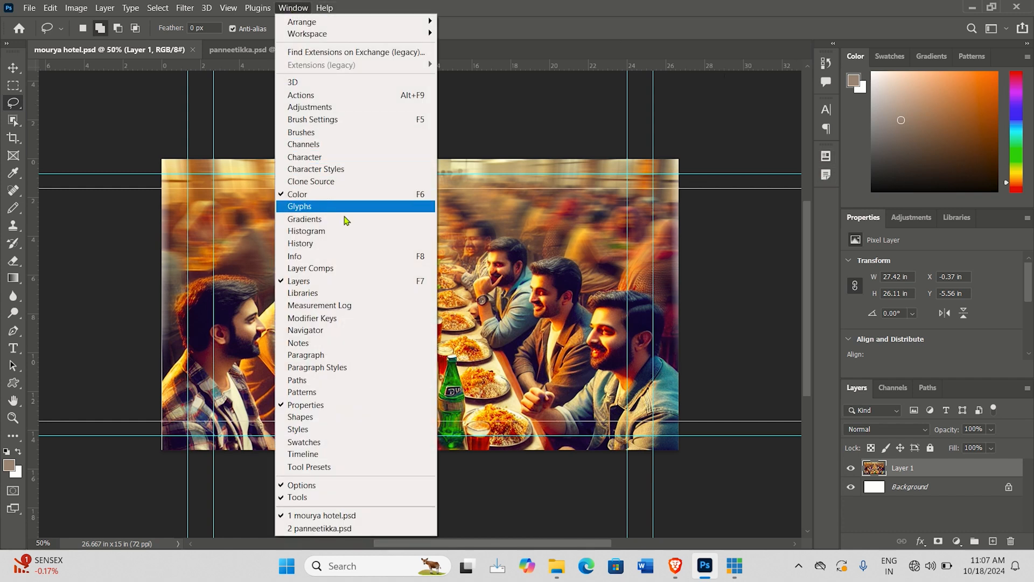
left_click(370, 100)
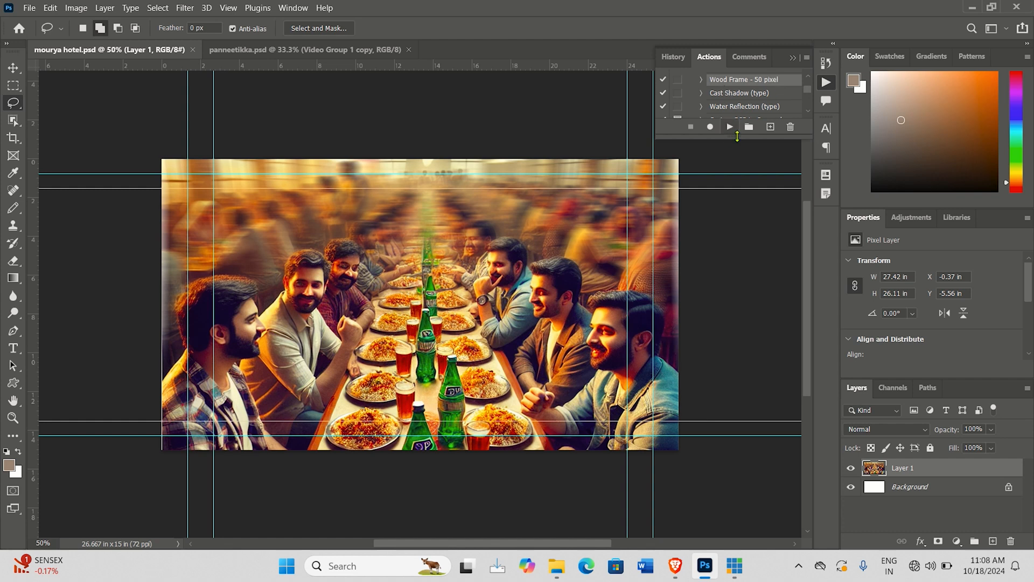
left_click(771, 127)
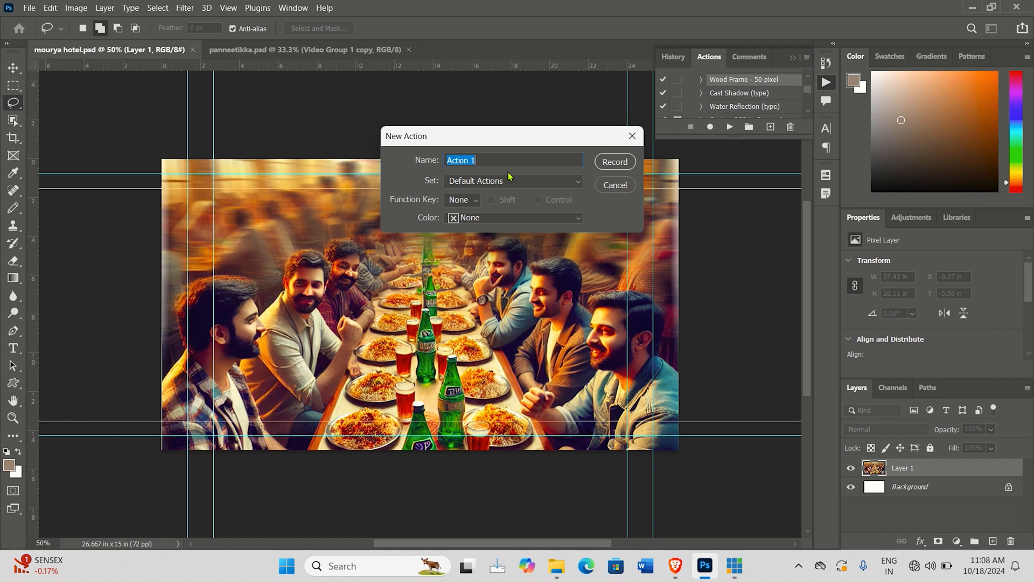
type("colour change")
left_click(617, 165)
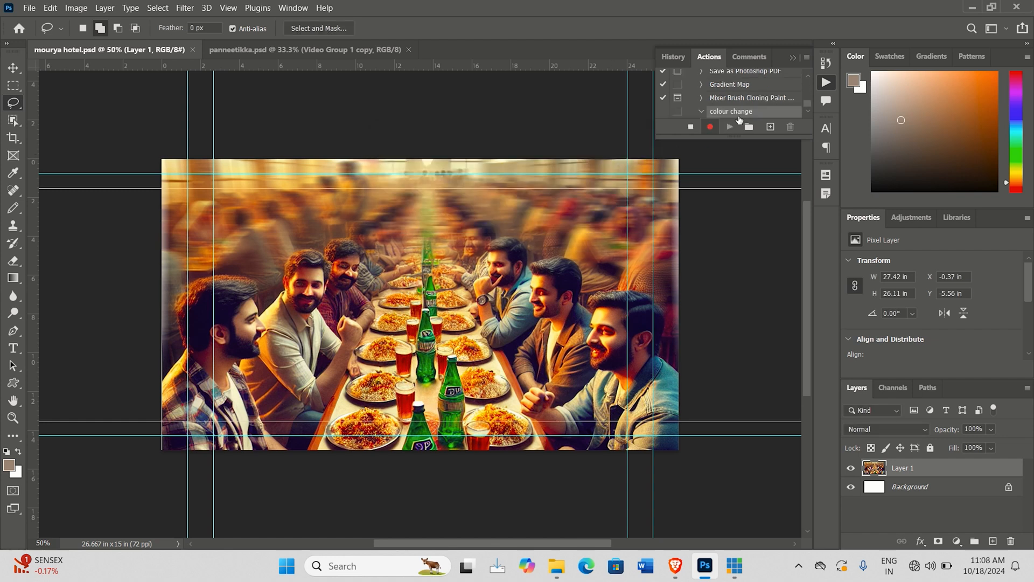
Step: Apply a Hue/Saturation adjustment to Layer 1 that makes the image redder and more saturated
left_click(76, 8)
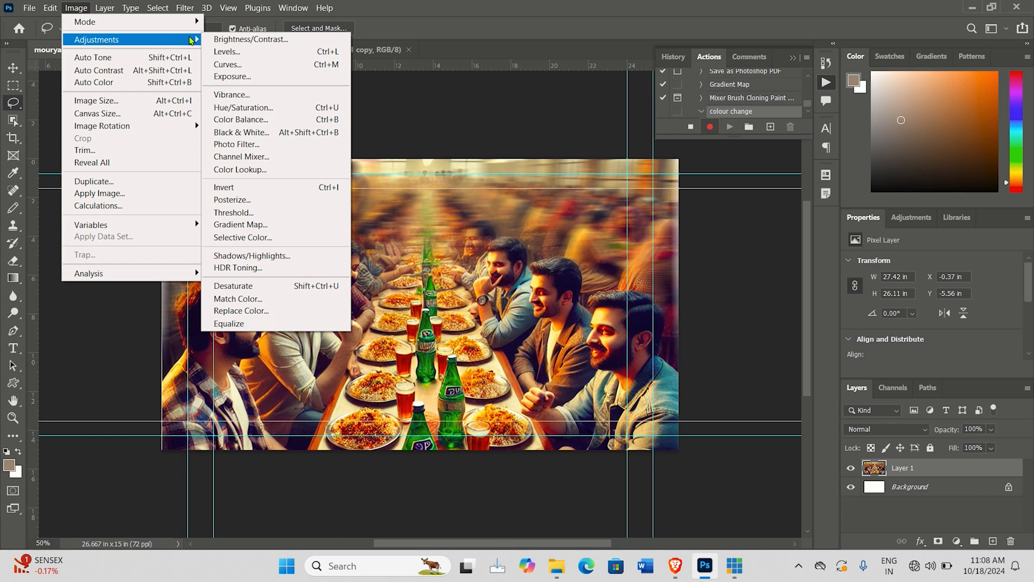
left_click(268, 112)
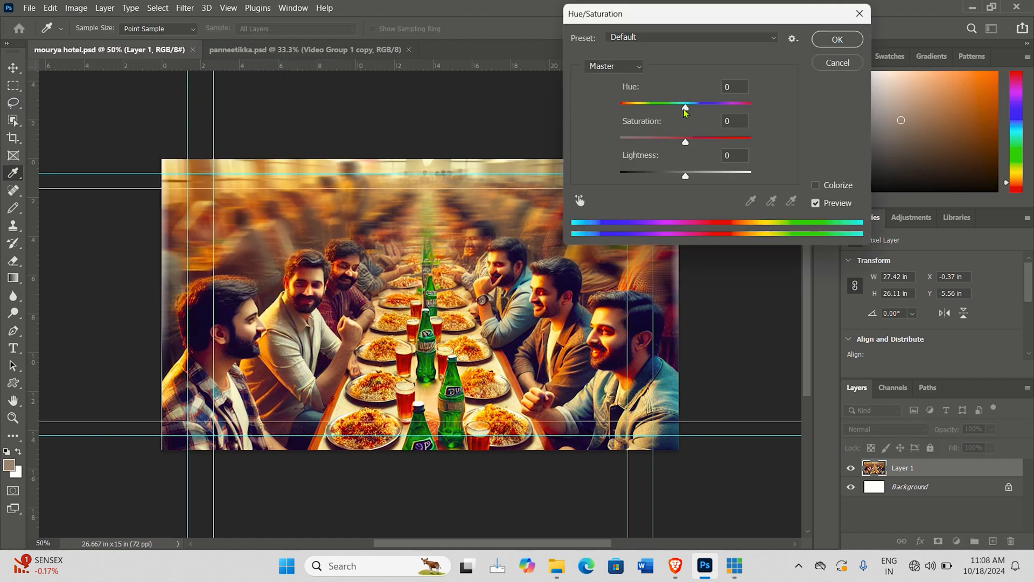
left_click_drag(686, 110, 714, 151)
left_click(828, 41)
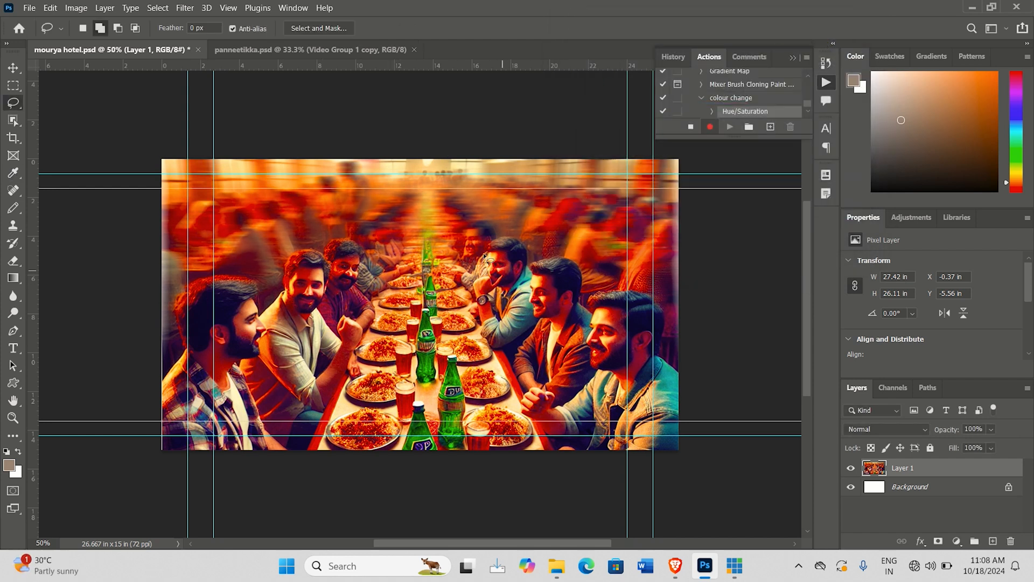
Step: Save the image as mourya hotel1 in the videos final folder with Maximize Compatibility on, and stop recording the action
left_click(29, 8)
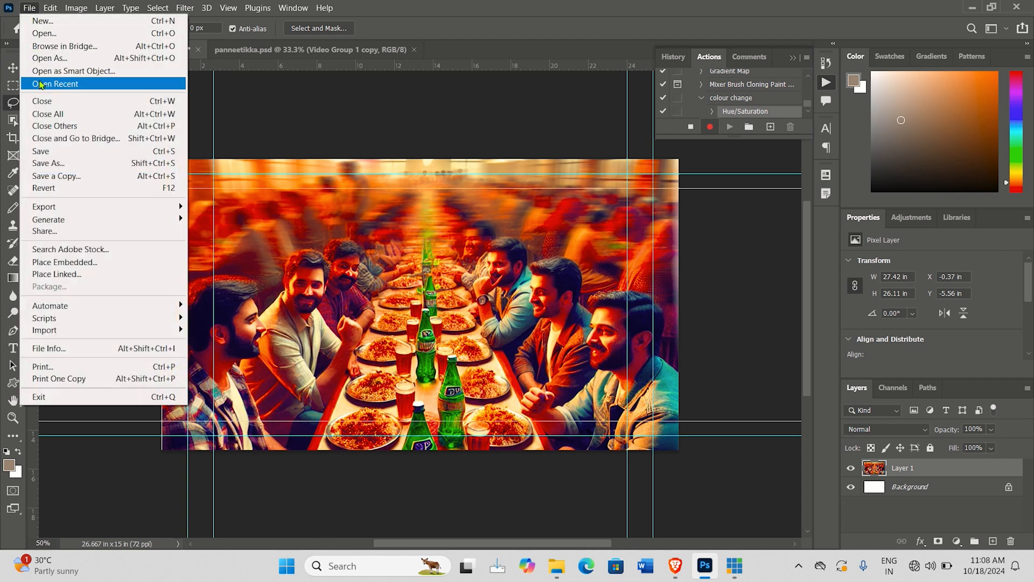
left_click(56, 164)
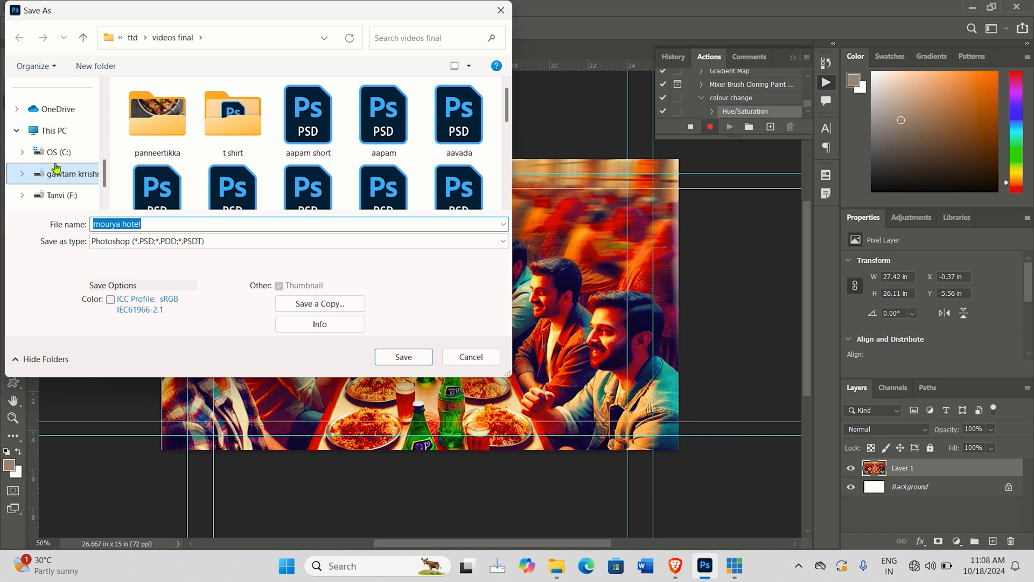
scroll(222, 153, "down", 2)
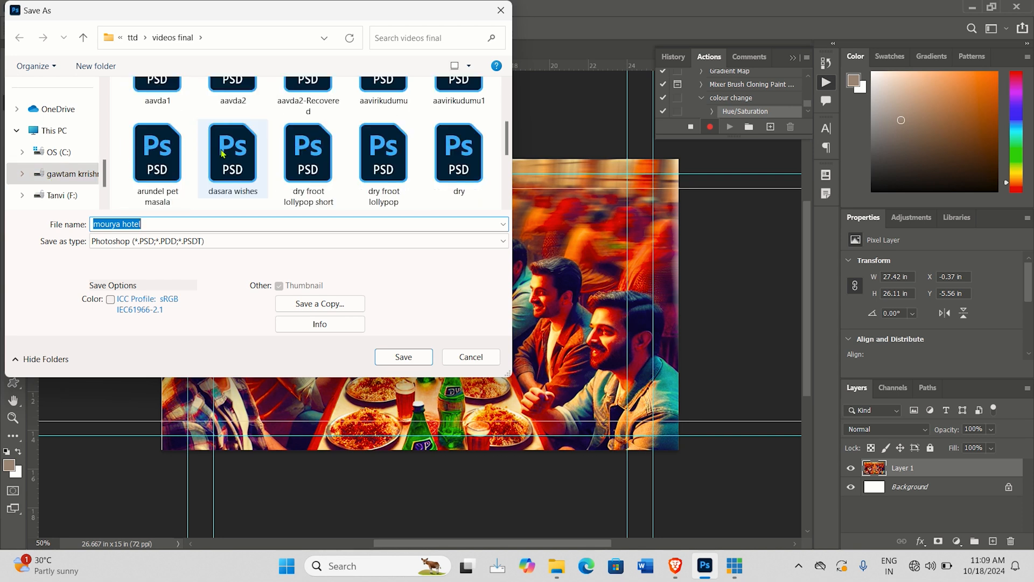
scroll(222, 154, "down", 1)
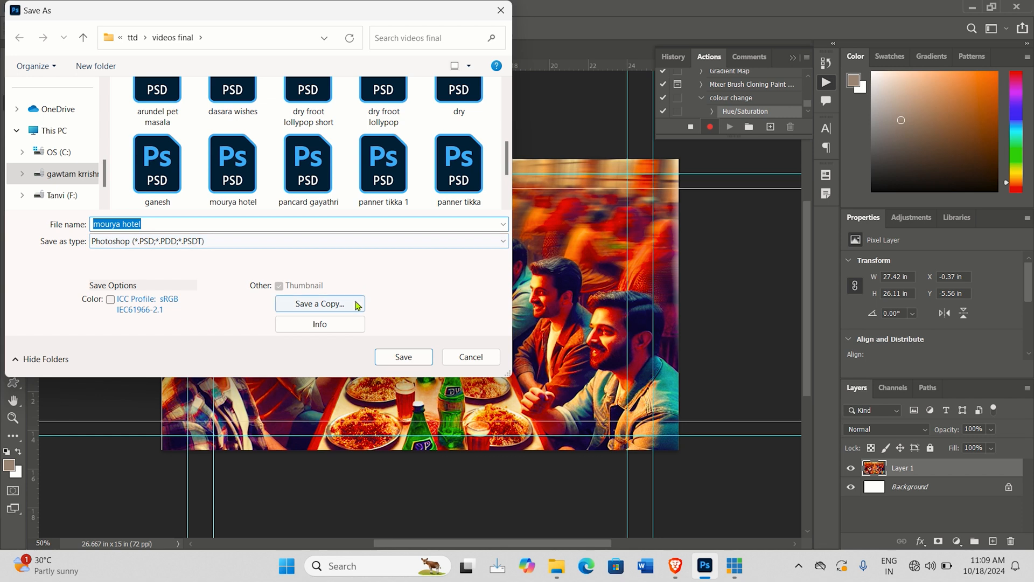
left_click(166, 223)
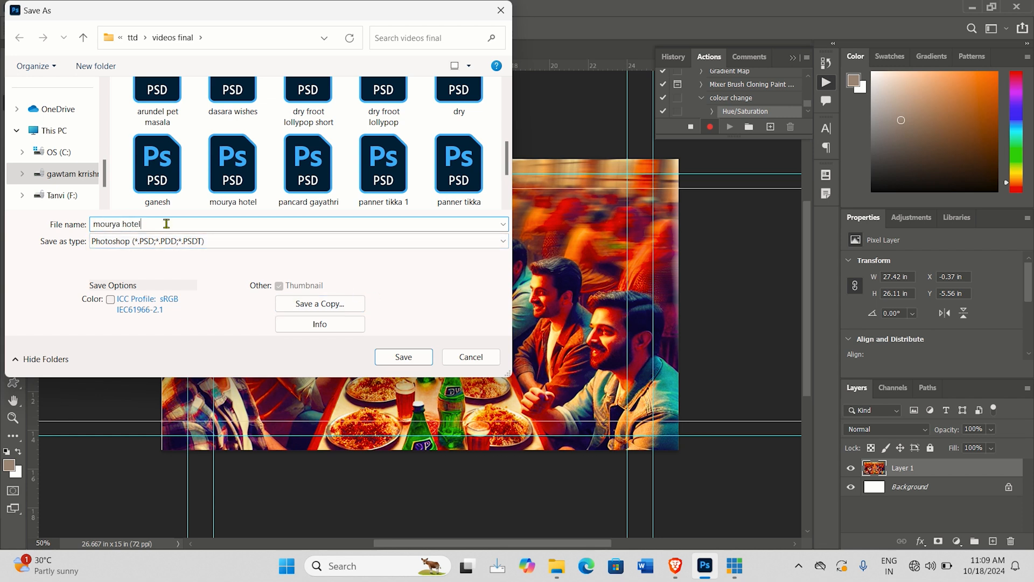
left_click(421, 360)
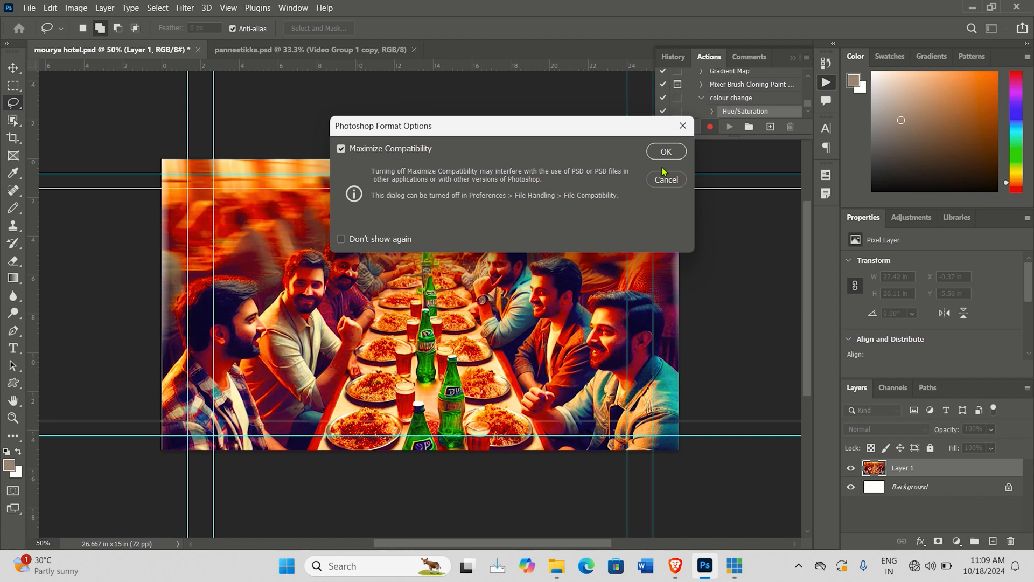
left_click(667, 152)
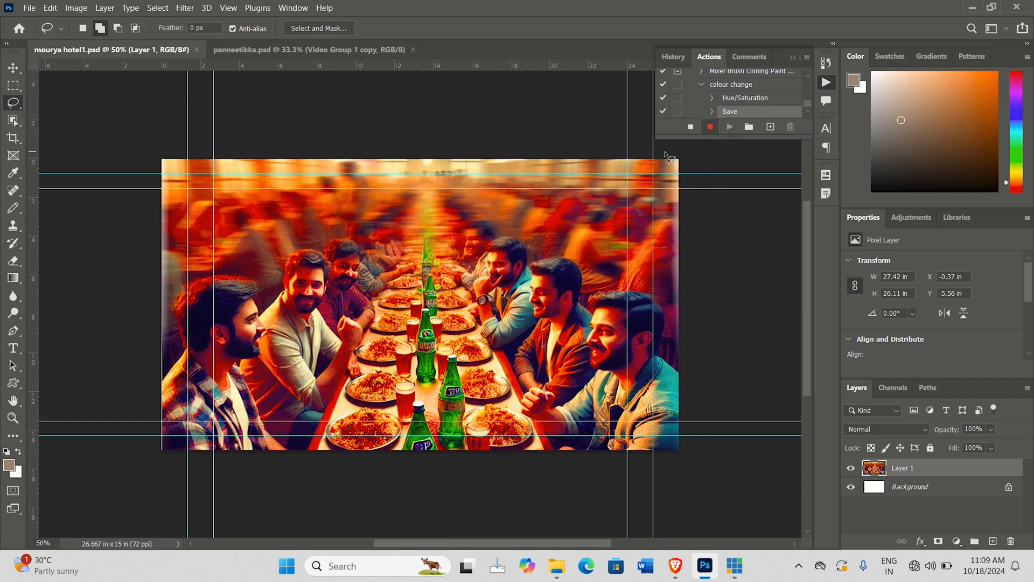
left_click(692, 127)
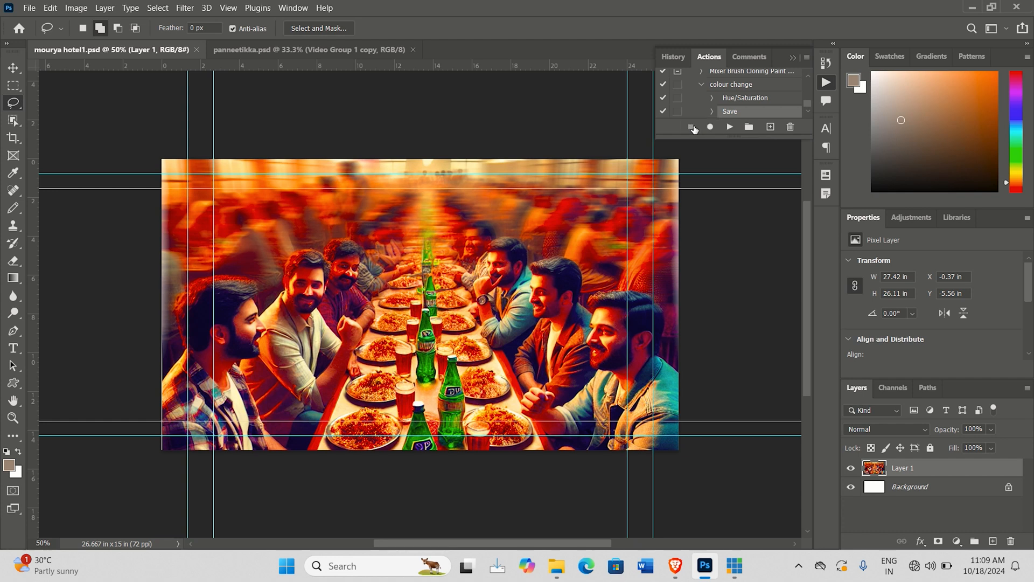
Step: Start creating a droplet and set it to save on the Desktop under the name colour change
left_click(25, 9)
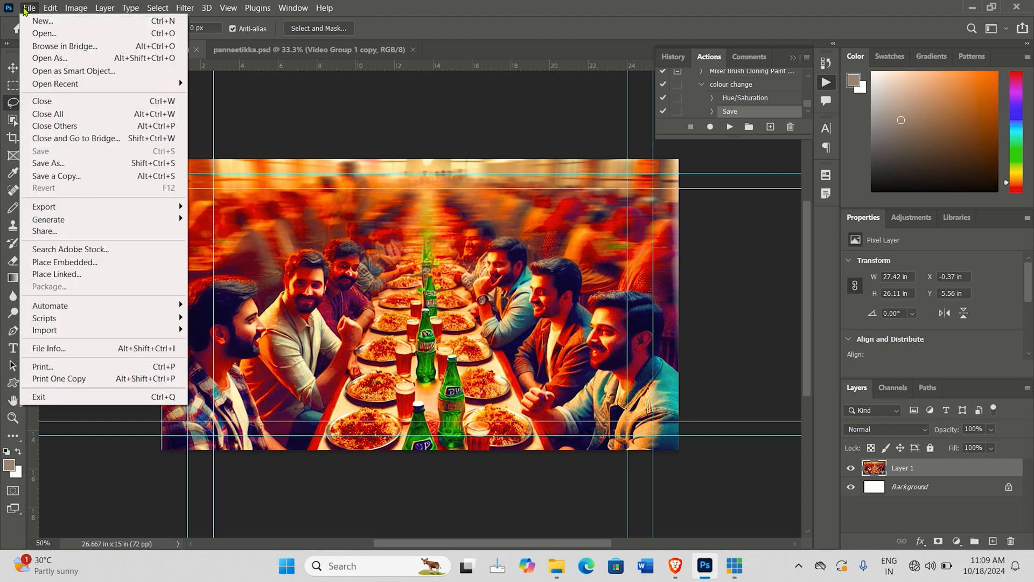
mouse_move(76, 307)
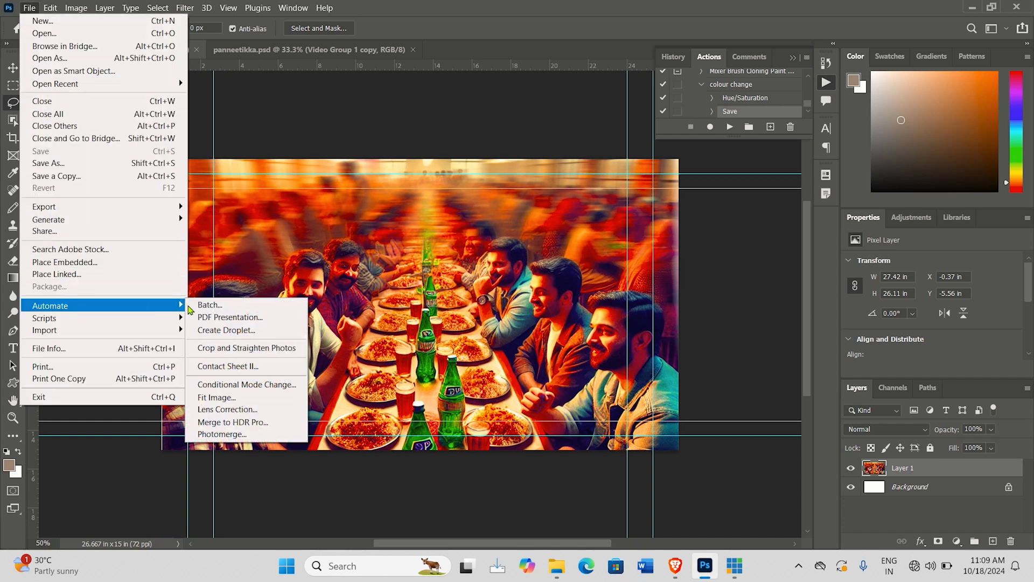
left_click(224, 330)
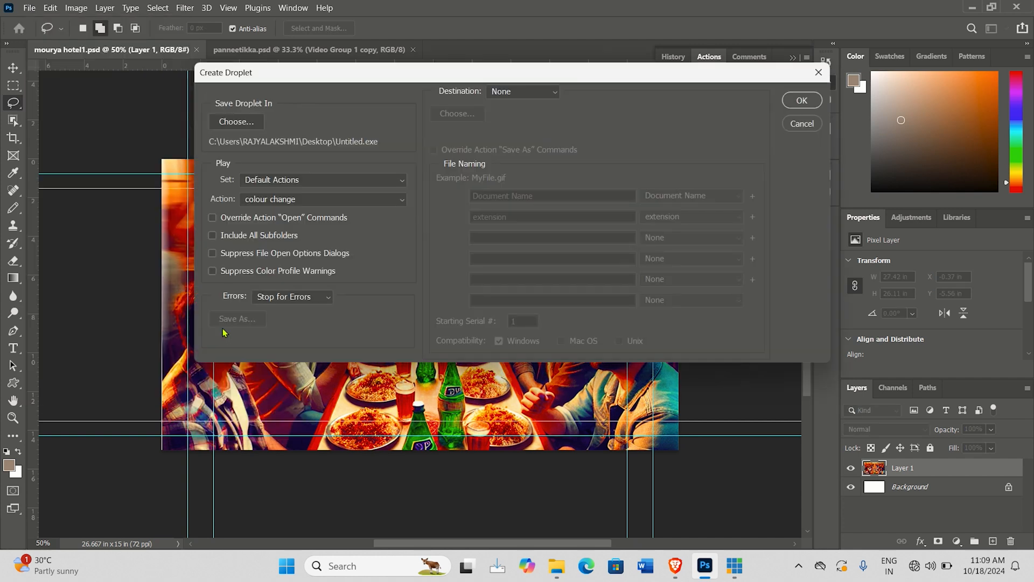
left_click(240, 123)
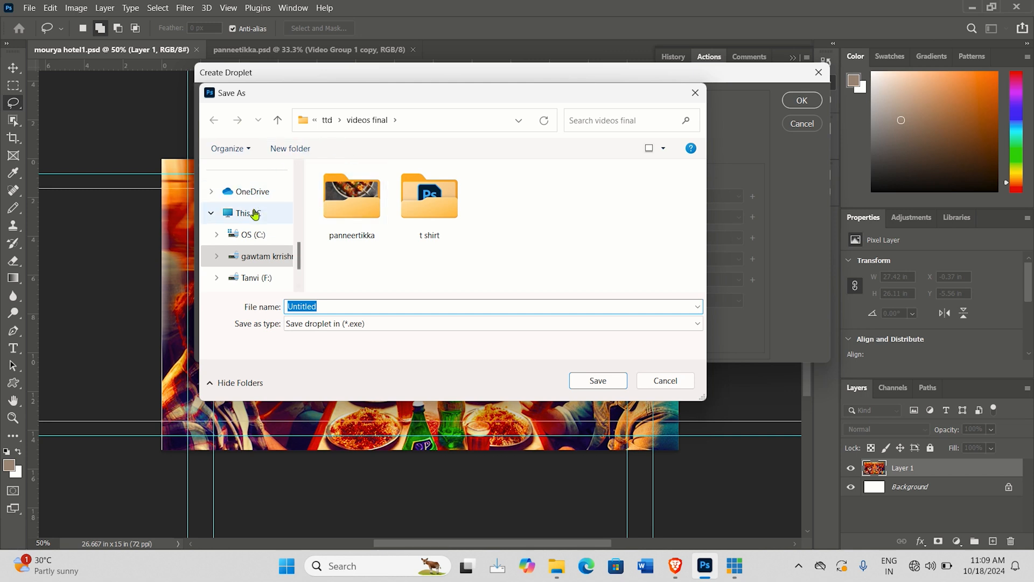
left_click(249, 214)
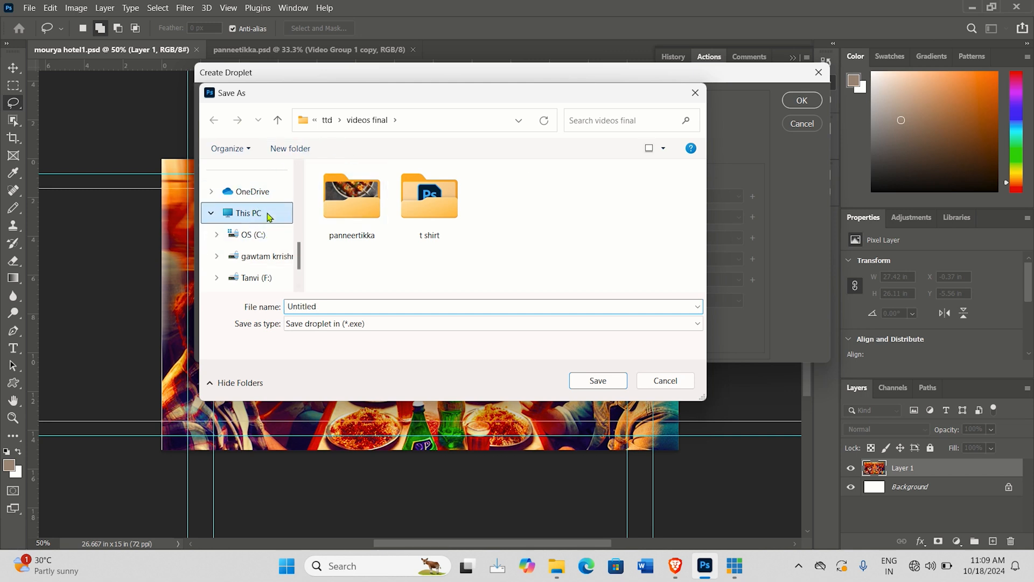
scroll(268, 216, "up", 3)
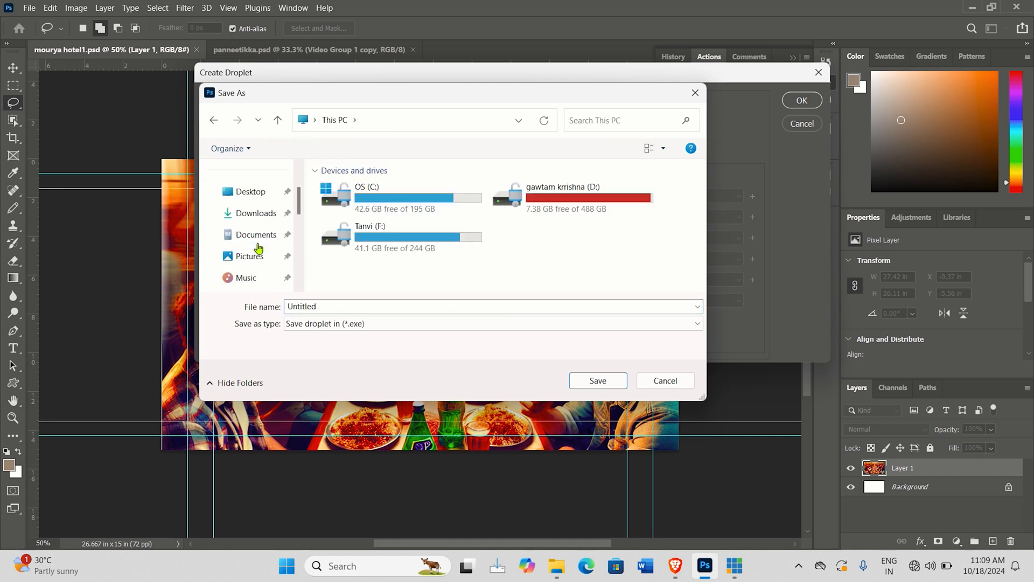
left_click(264, 196)
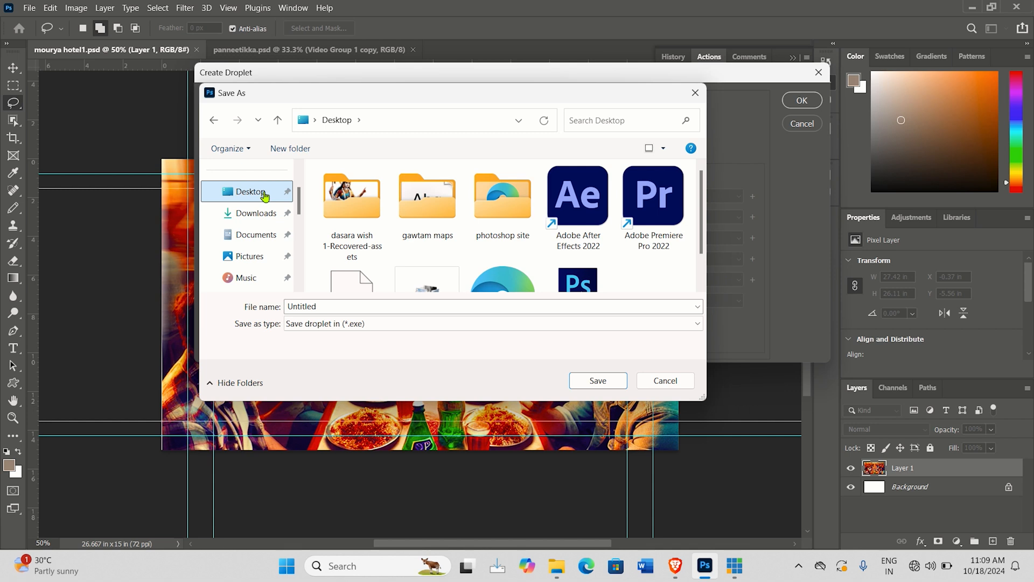
double_click(333, 306)
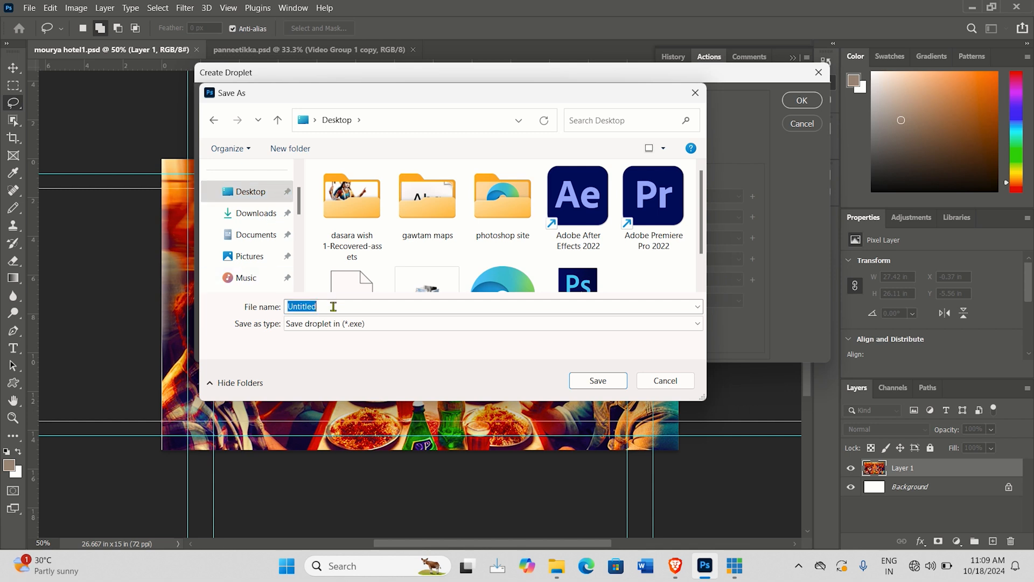
type("colour")
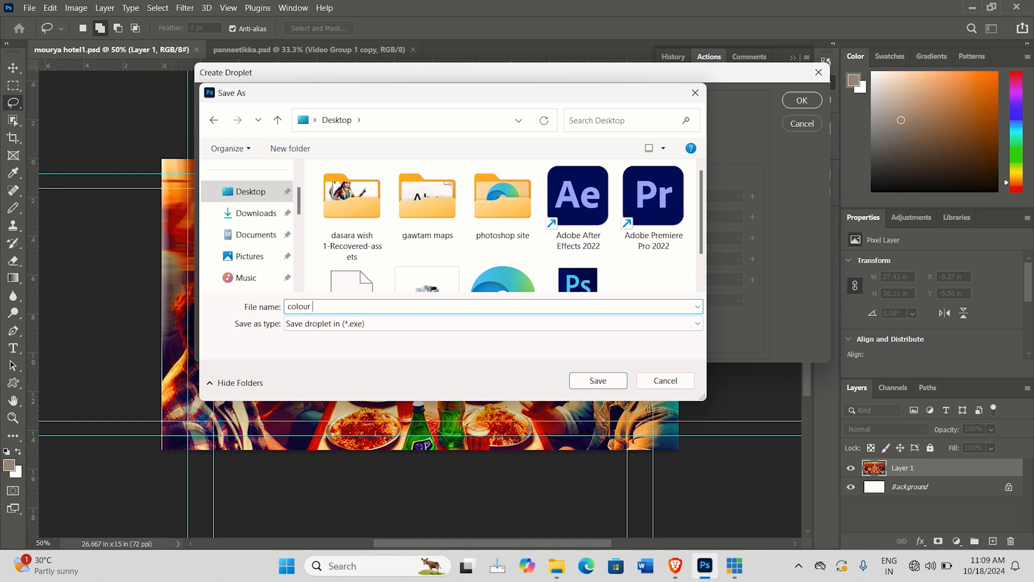
type(" change")
left_click(594, 379)
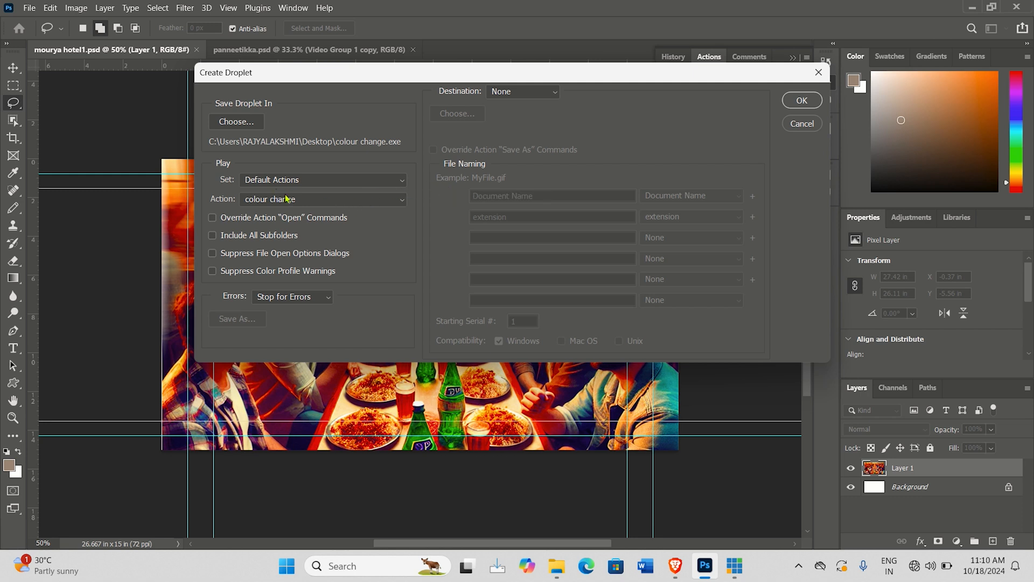
Step: Set the droplet to play the colour change action and send its processed files to a folder
left_click(313, 200)
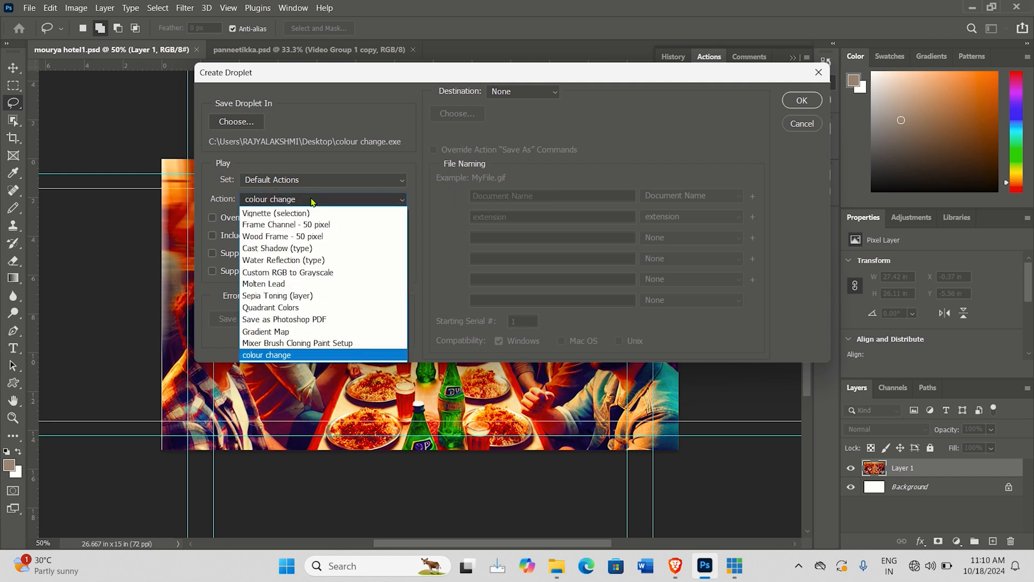
left_click(279, 355)
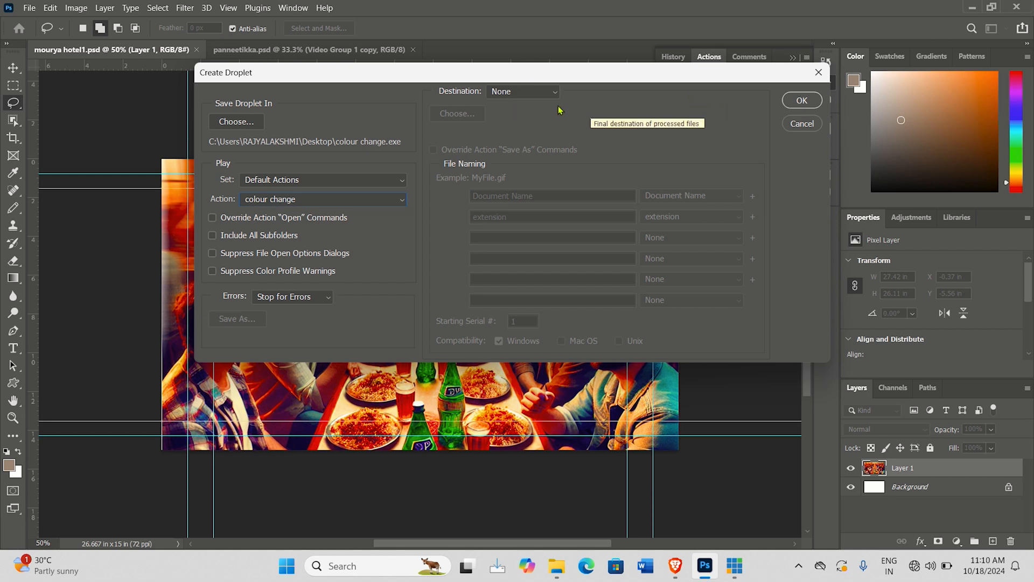
left_click(501, 96)
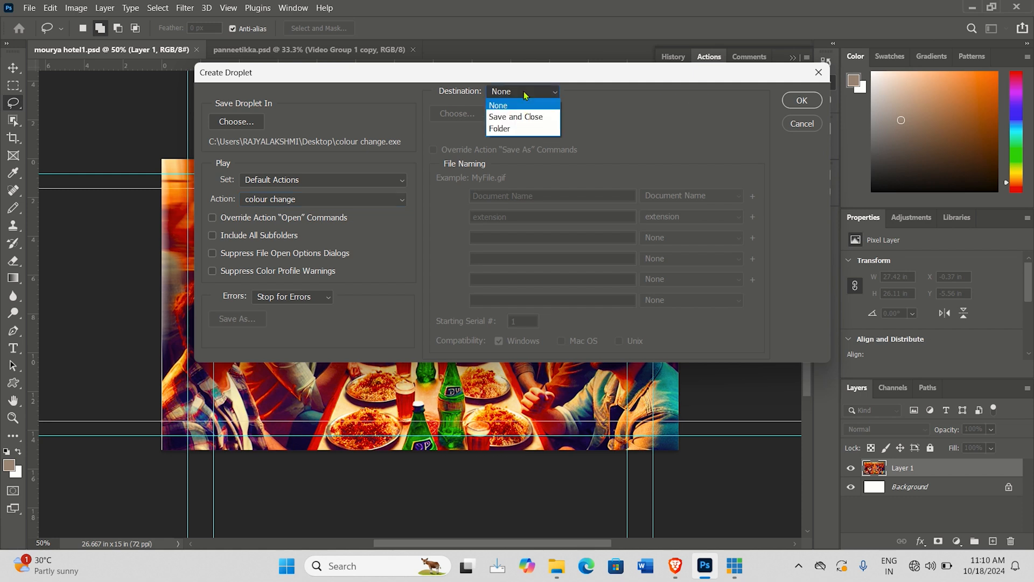
left_click(500, 130)
Step: Make a new Desktop folder named cc the droplet's output destination and create the droplet
left_click(462, 114)
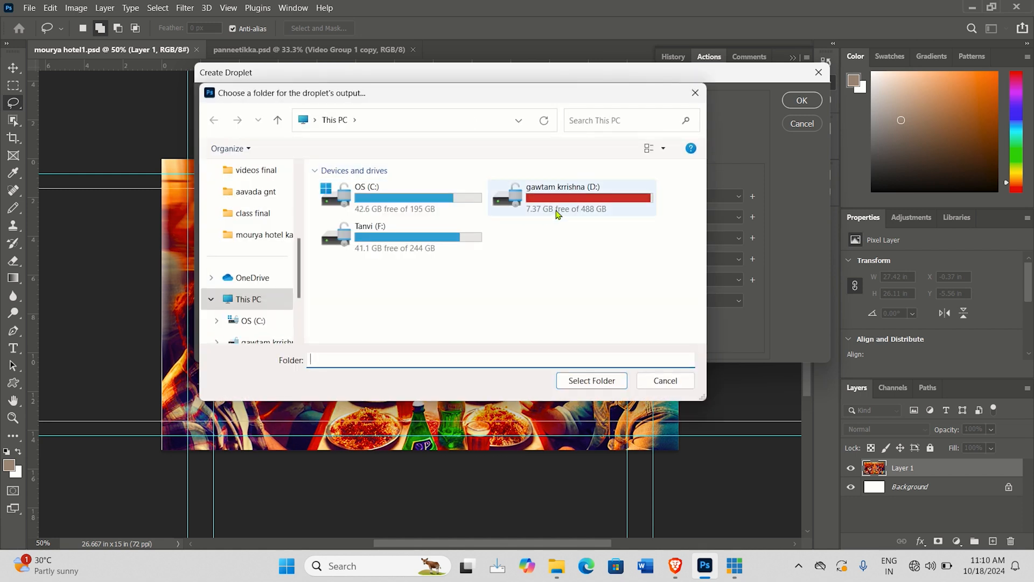
scroll(264, 237, "up", 5)
left_click(261, 240)
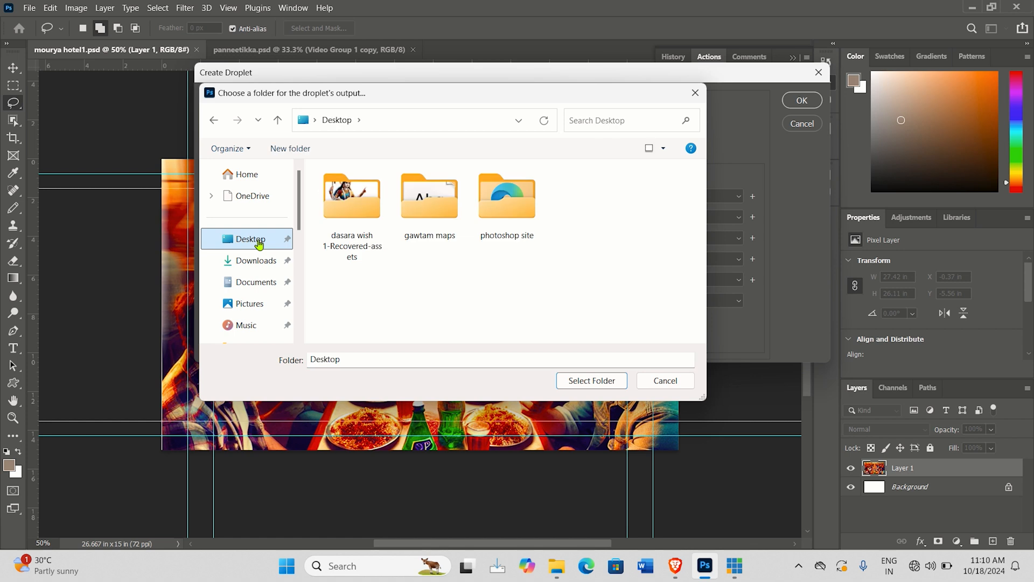
left_click(297, 153)
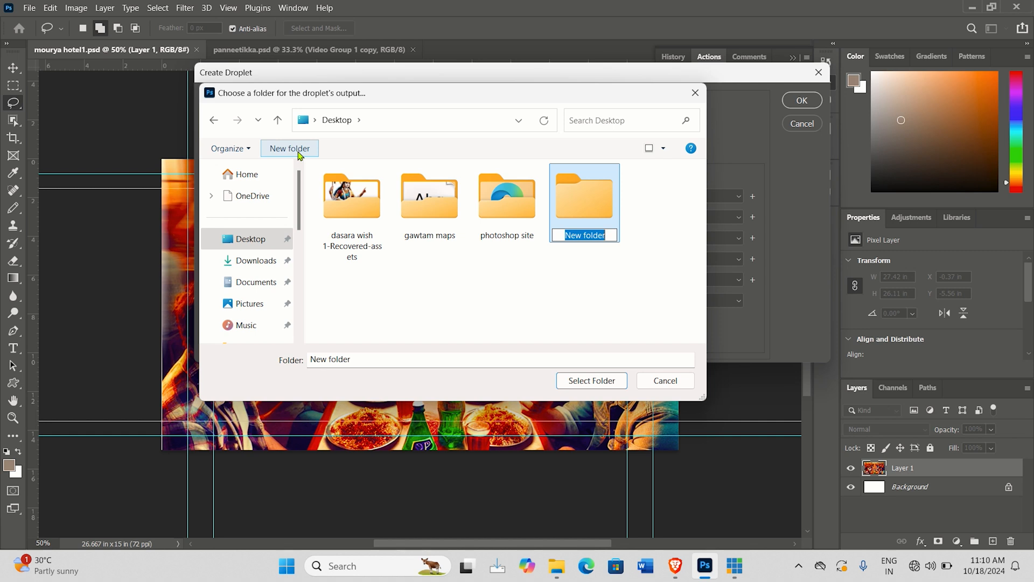
type("cc")
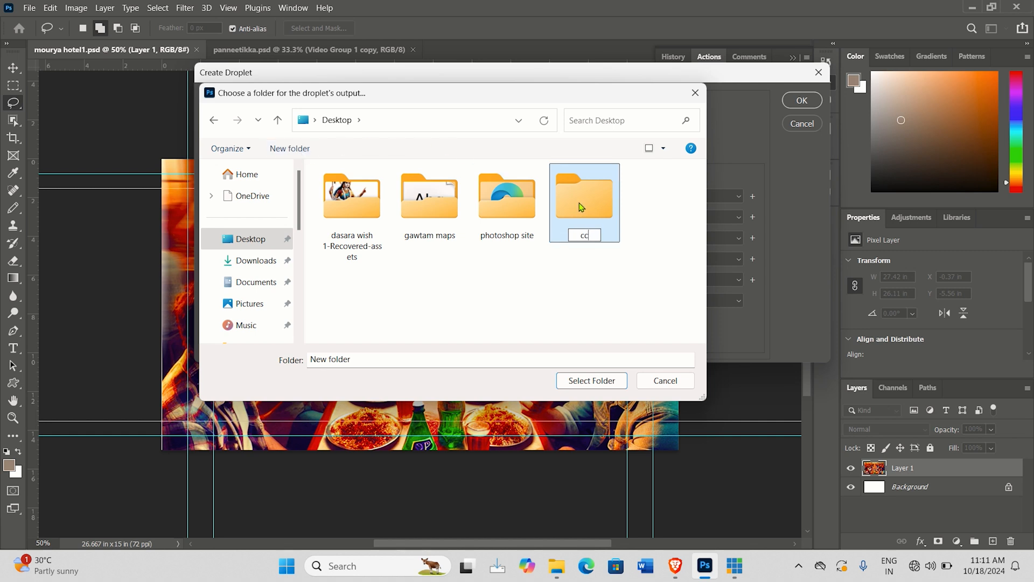
key("Return")
left_click(591, 378)
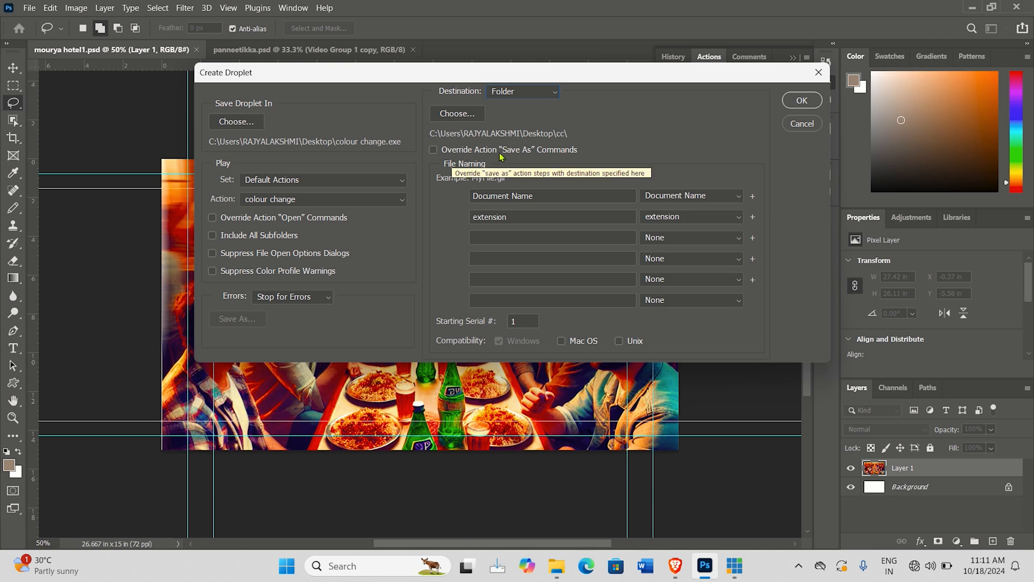
left_click(801, 101)
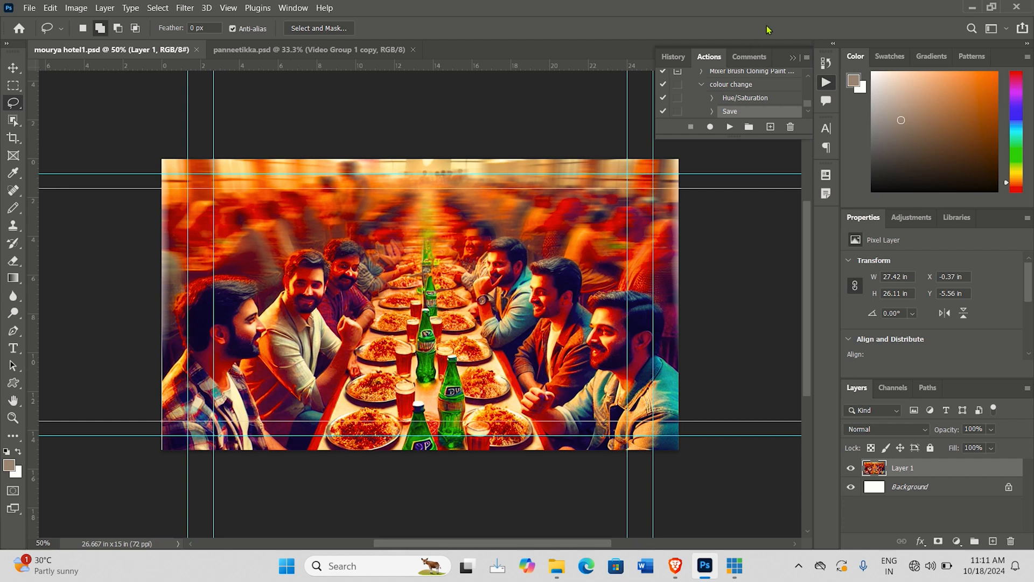
key("super+d")
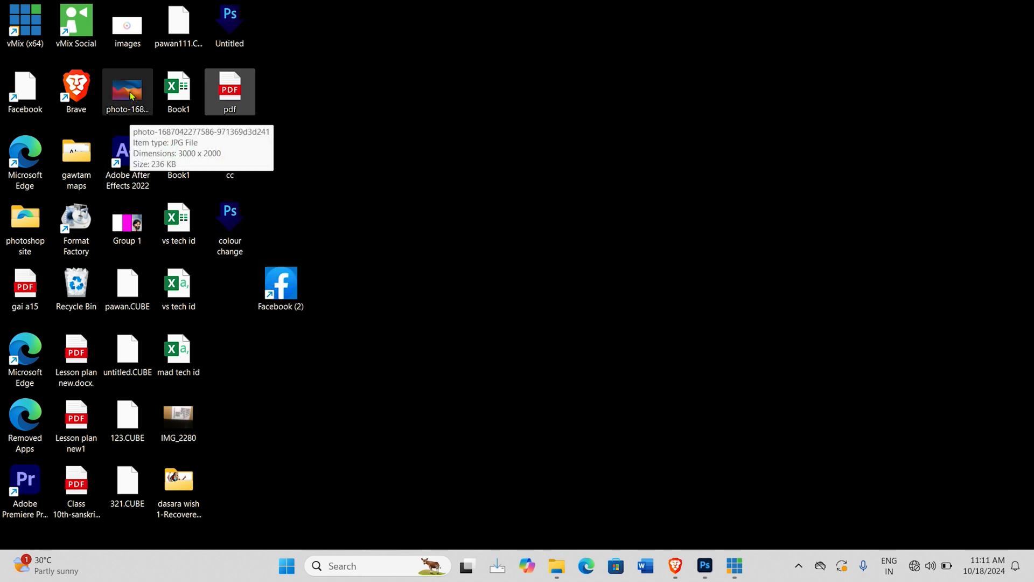
left_click_drag(130, 92, 234, 219)
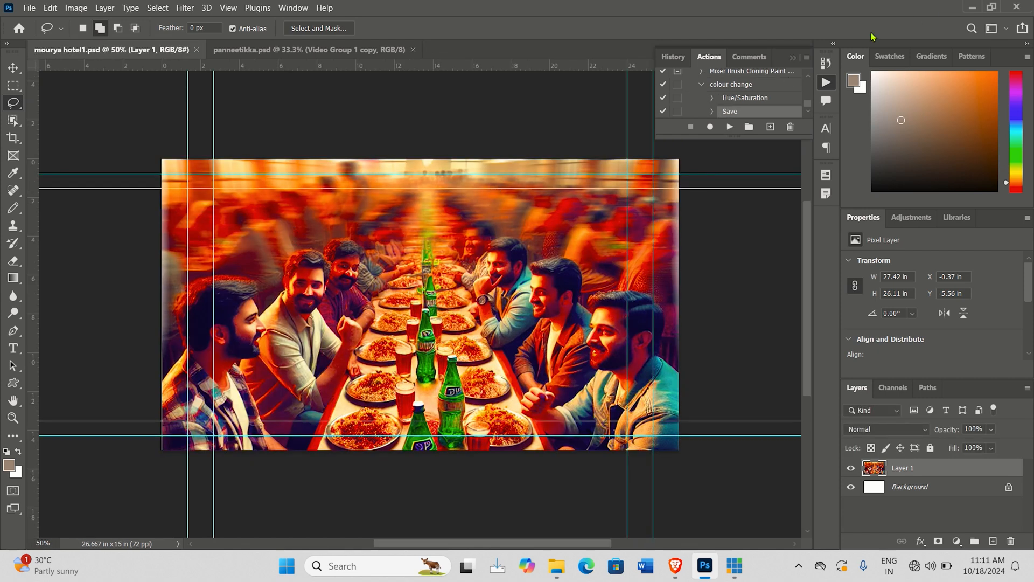
Step: Go back to the desktop and open the processed mourya hotel1 PSD from the cc folder in Photoshop
left_click(972, 11)
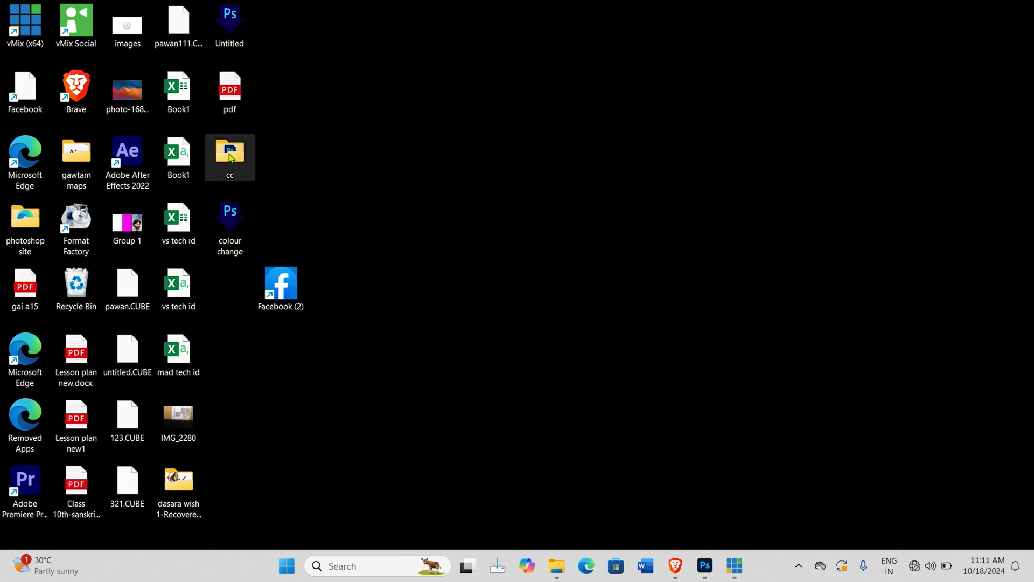
double_click(233, 155)
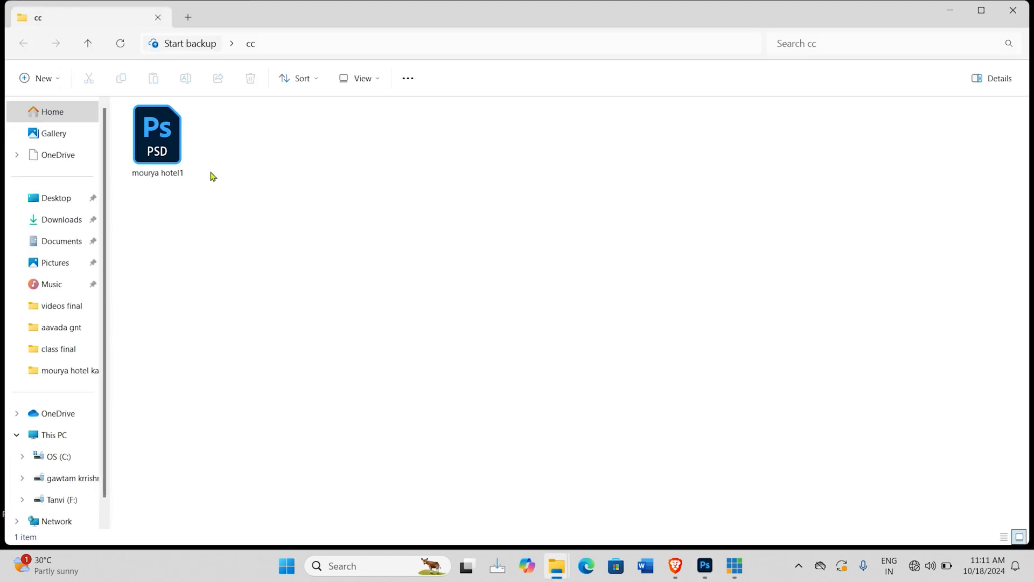
double_click(157, 139)
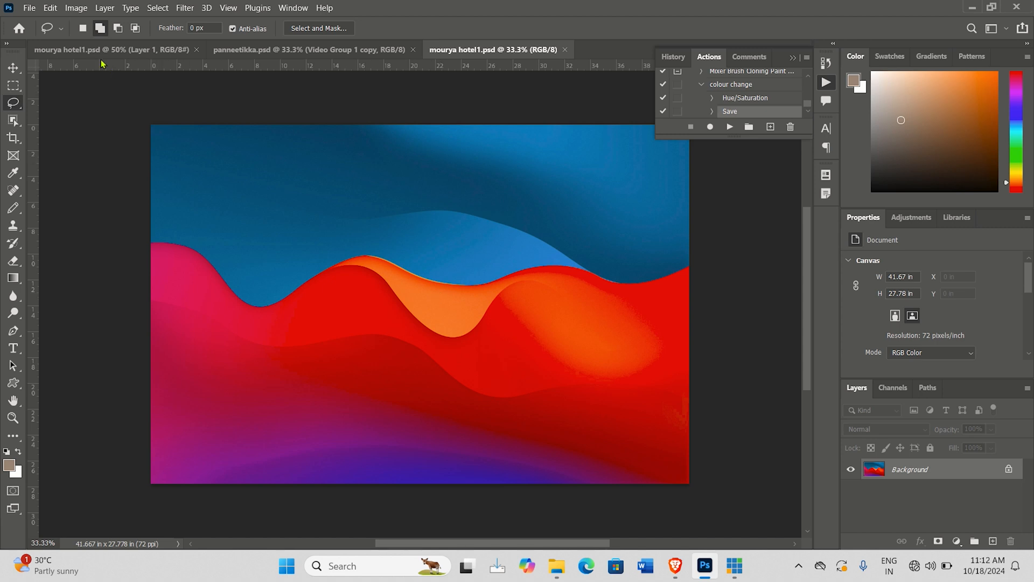
left_click(29, 8)
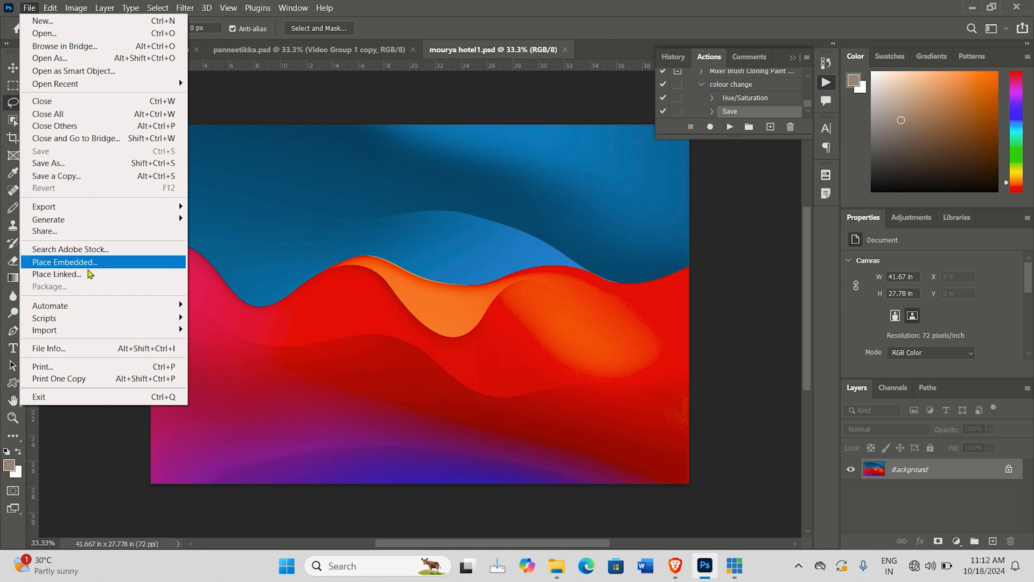
mouse_move(89, 307)
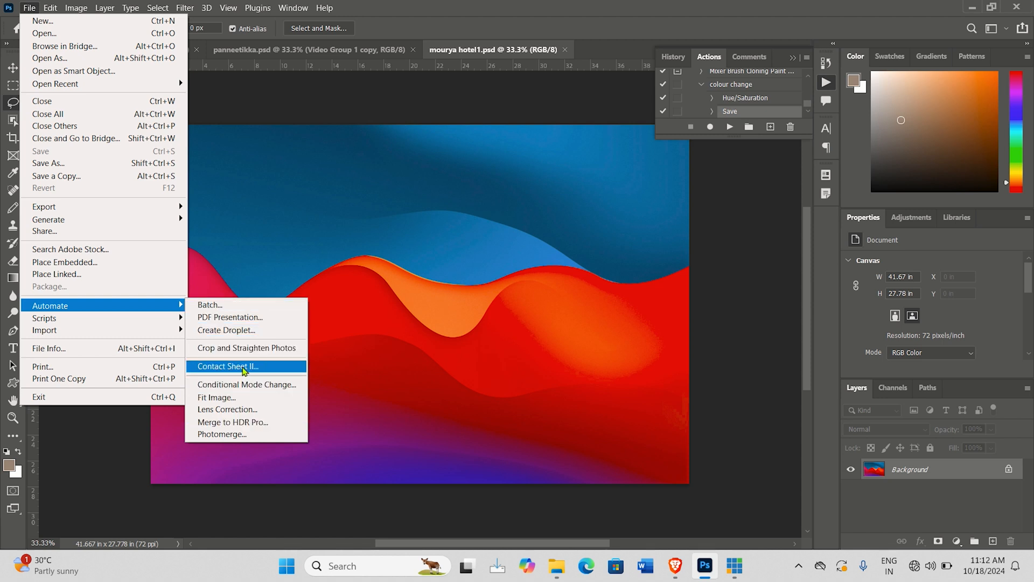
left_click(729, 216)
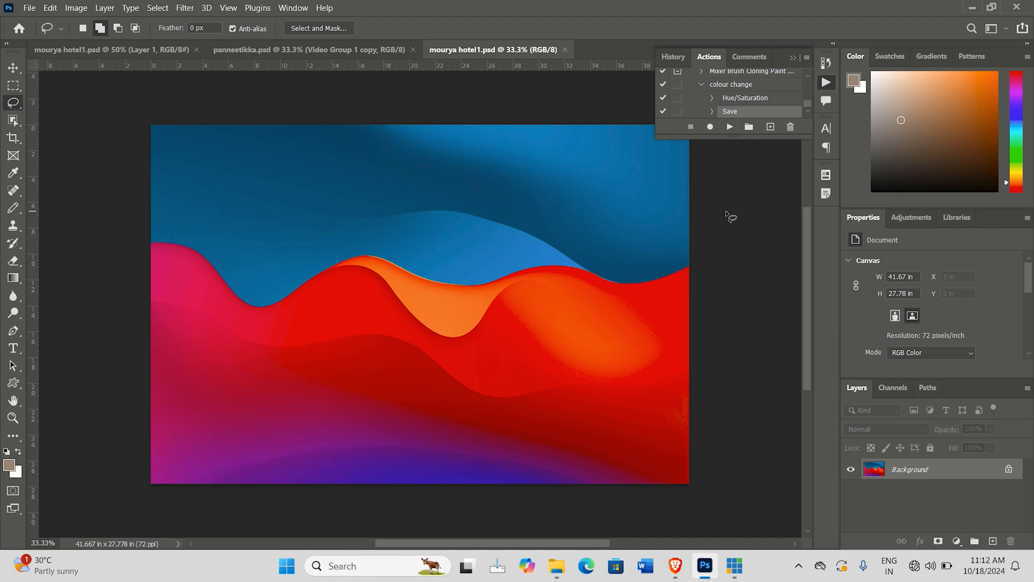